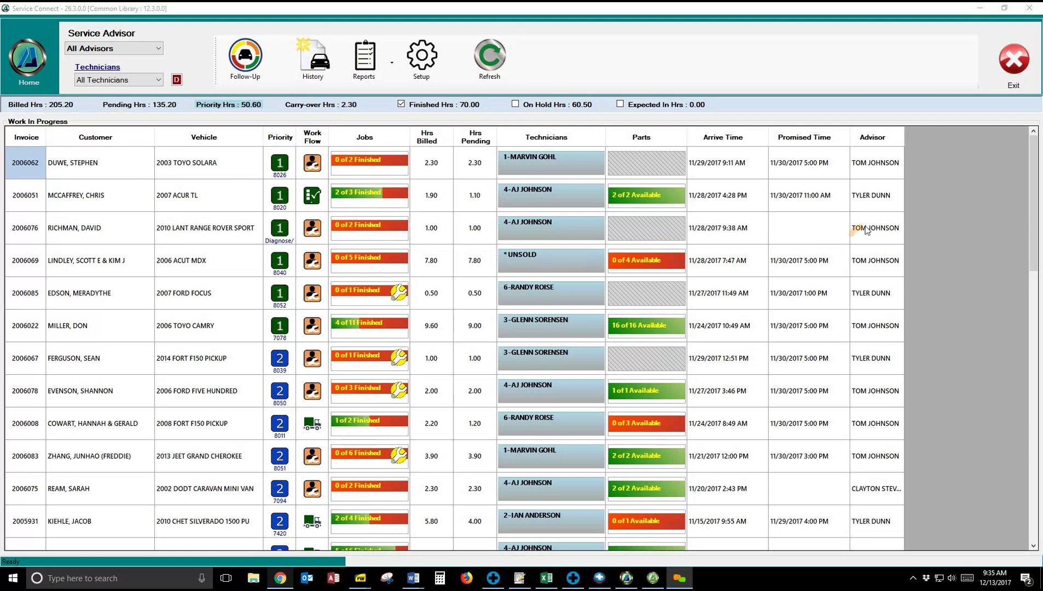
- Look over the service advisors available for filtering the work-in-progress list
{"action": "left_click_drag", "start_coordinate": [1024, 244], "coordinate": [924, 199]}
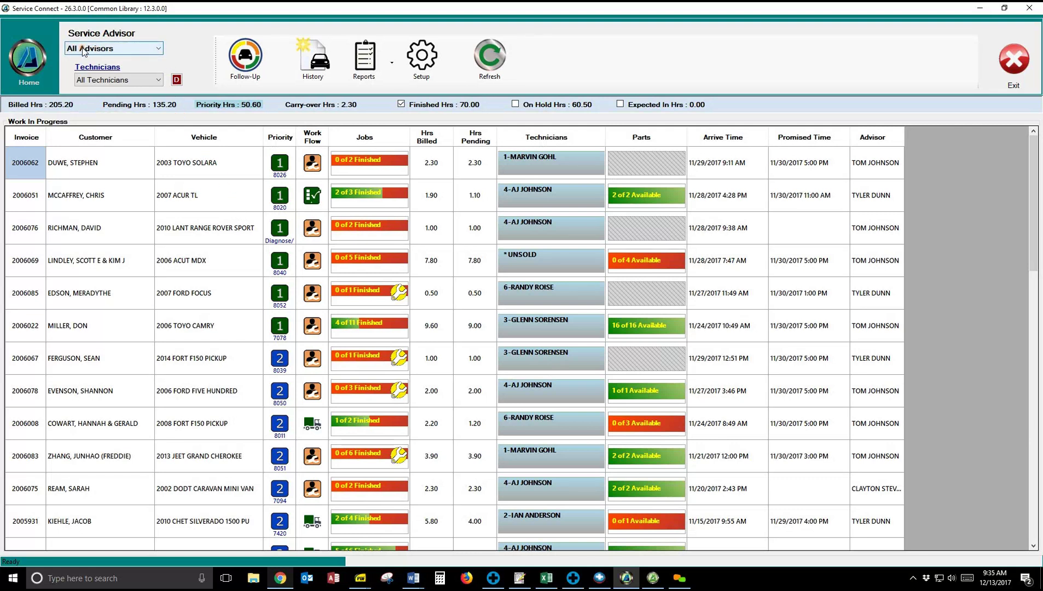
{"action": "left_click", "coordinate": [159, 49]}
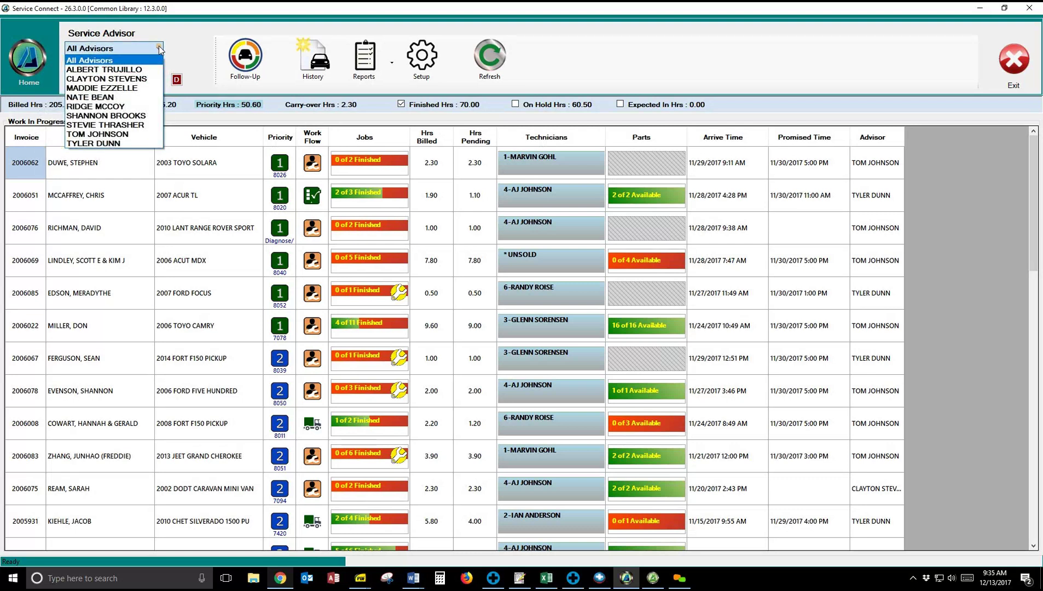
{"action": "left_click", "coordinate": [159, 49]}
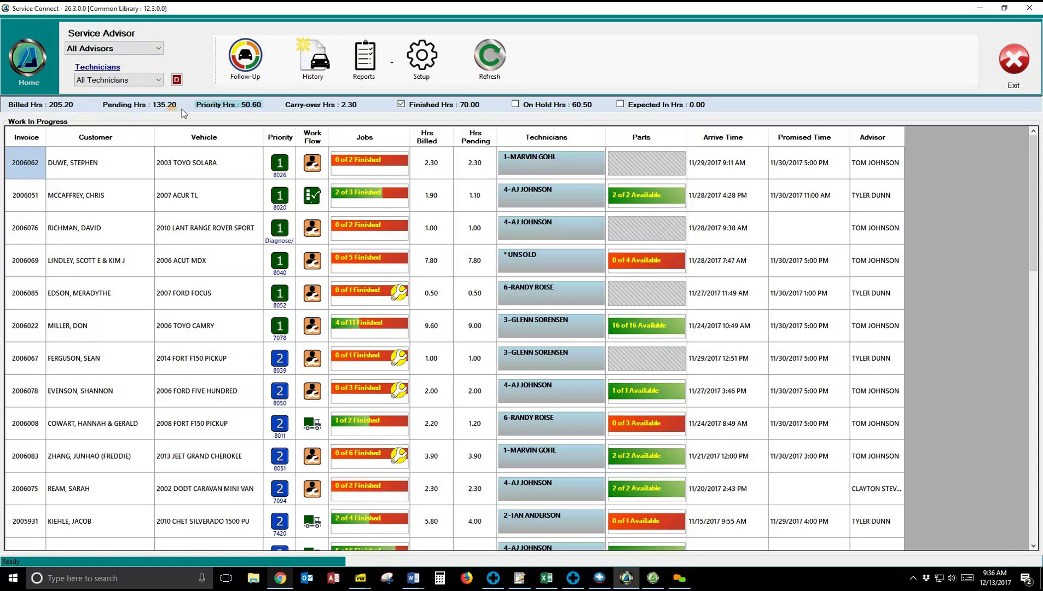
- Show the on-hold vehicles in the work-in-progress list, look through them, and hide them again
{"action": "left_click", "coordinate": [356, 109]}
{"action": "left_click", "coordinate": [401, 104]}
{"action": "left_click", "coordinate": [515, 104]}
{"action": "left_click_drag", "start_coordinate": [1031, 200], "coordinate": [1039, 520]}
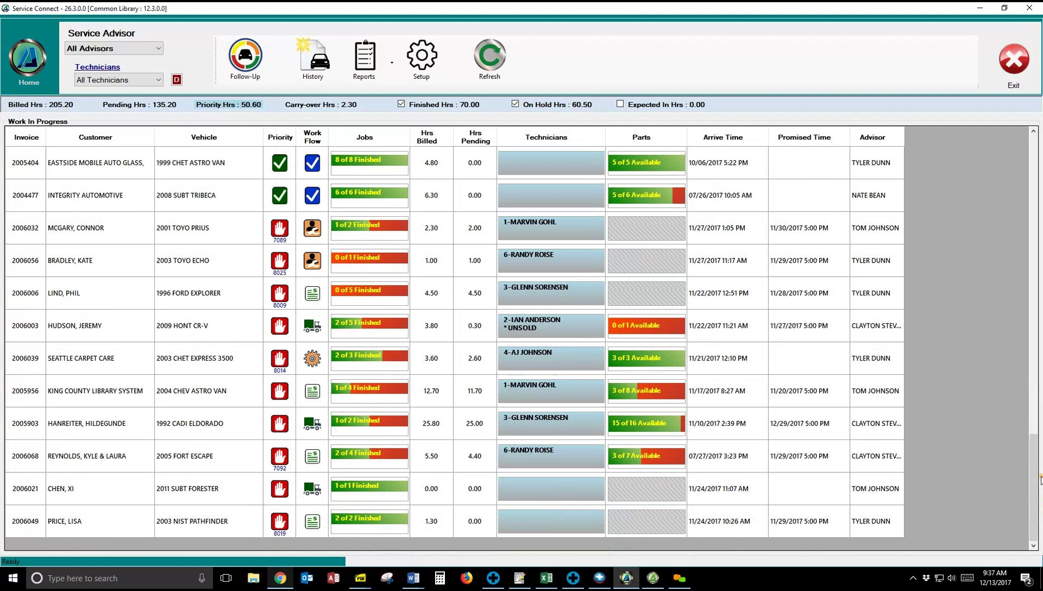
{"action": "left_click_drag", "start_coordinate": [1034, 464], "coordinate": [1033, 159]}
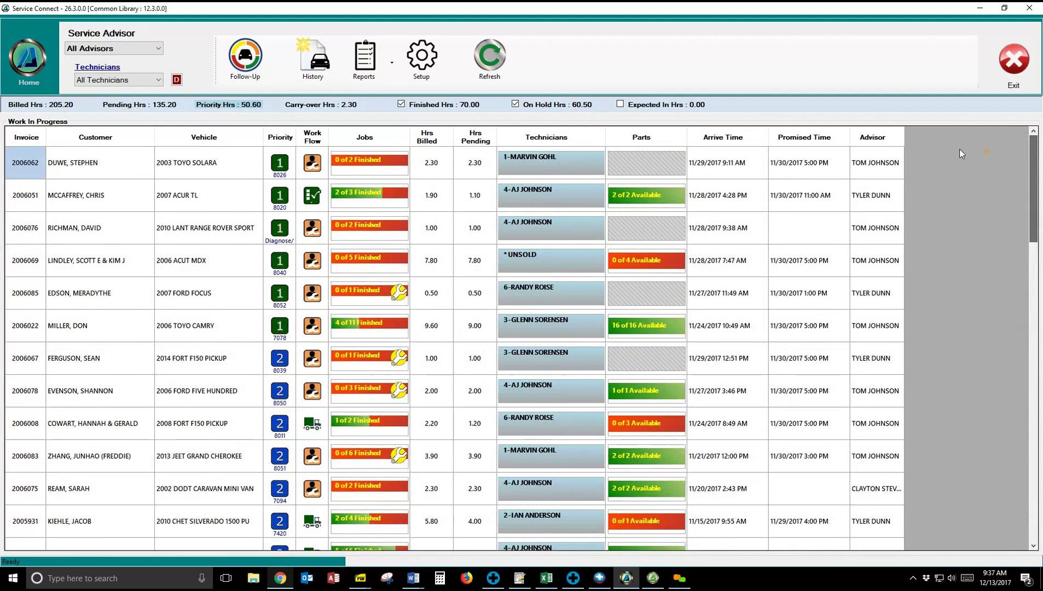
{"action": "left_click", "coordinate": [515, 104]}
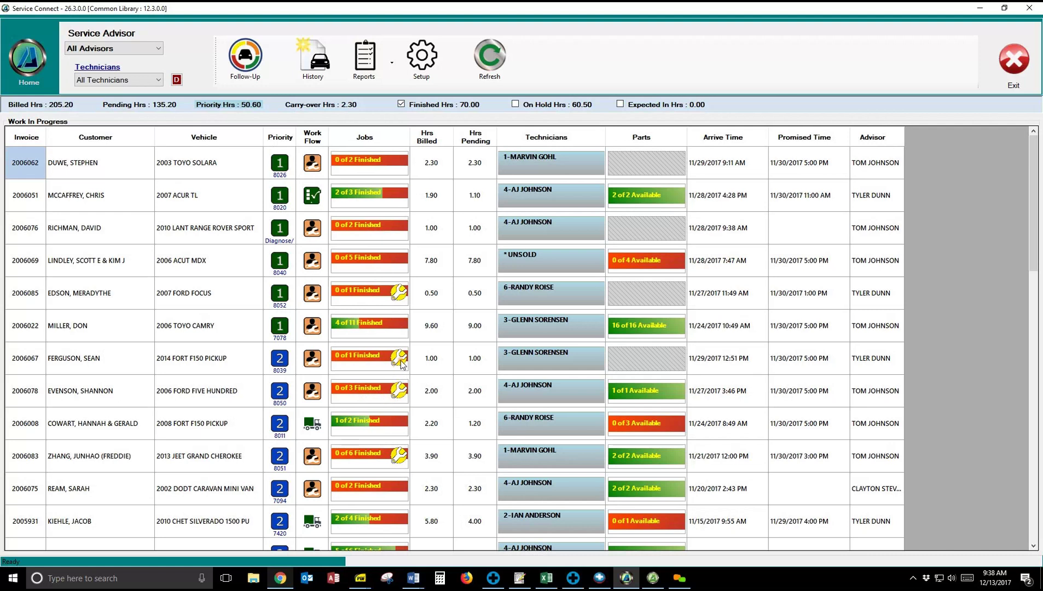
- View technician 1's time clock entries and the available reports in the Time Clock Editor, and close it
{"action": "left_click", "coordinate": [177, 80]}
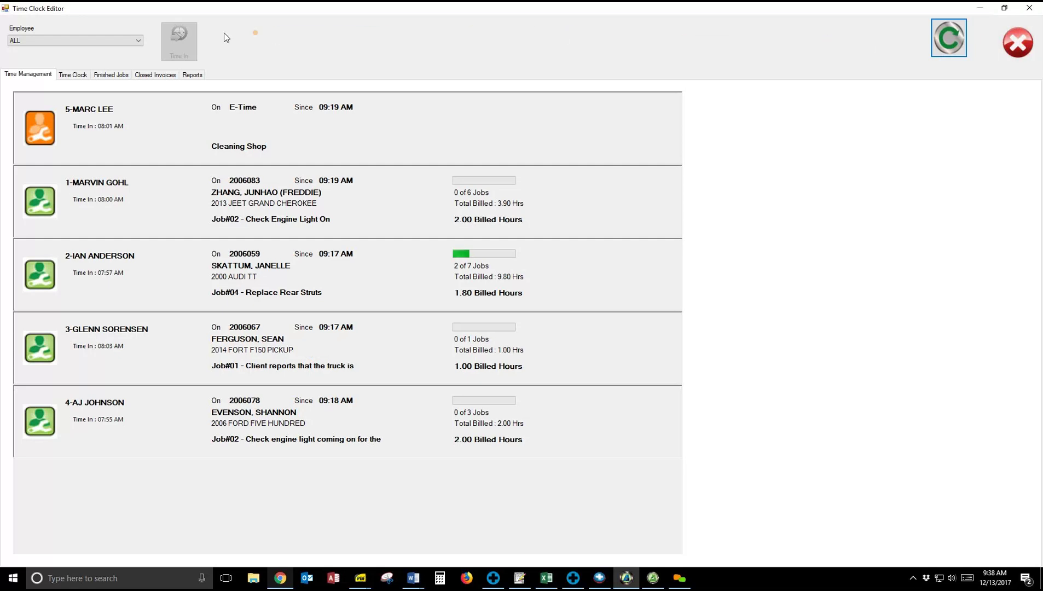
{"action": "double_click", "coordinate": [39, 201]}
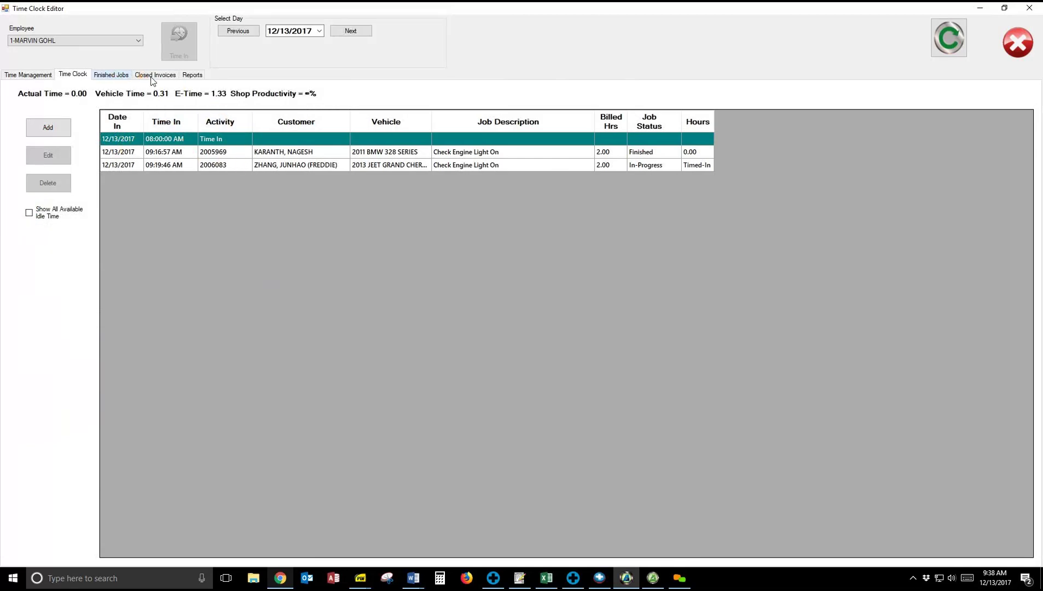
{"action": "left_click", "coordinate": [191, 75]}
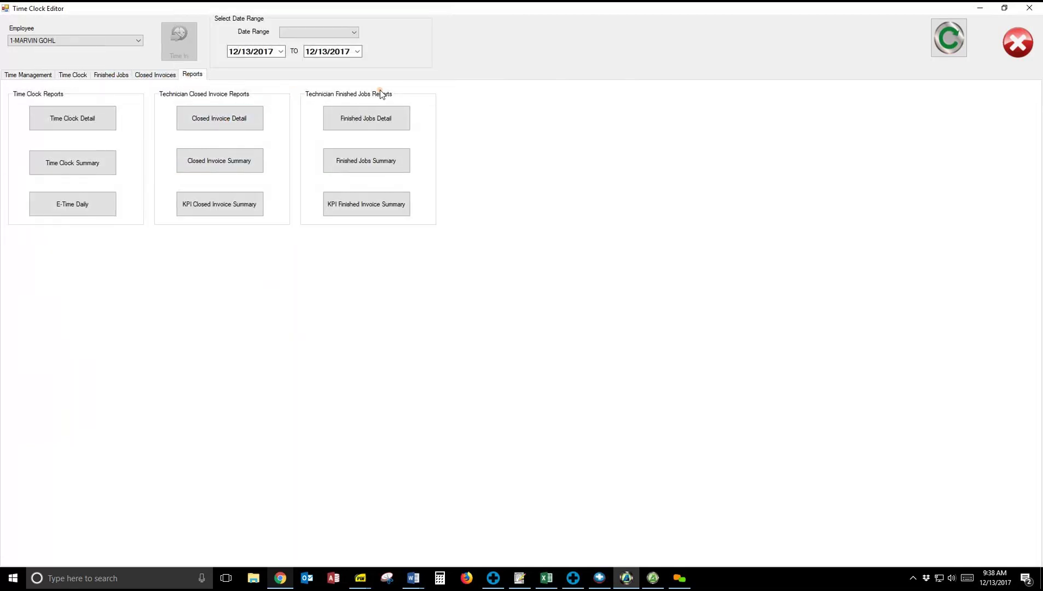
{"action": "left_click", "coordinate": [1017, 43]}
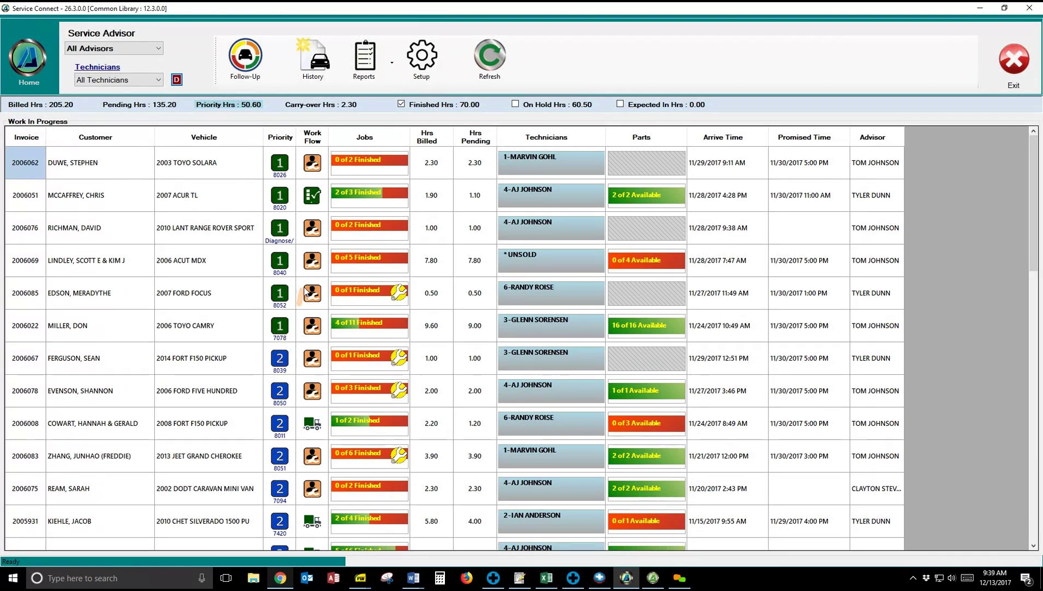
- Examine the vehicle priority and work flow options for the 2003 TOYO SOLARA
{"action": "double_click", "coordinate": [290, 175]}
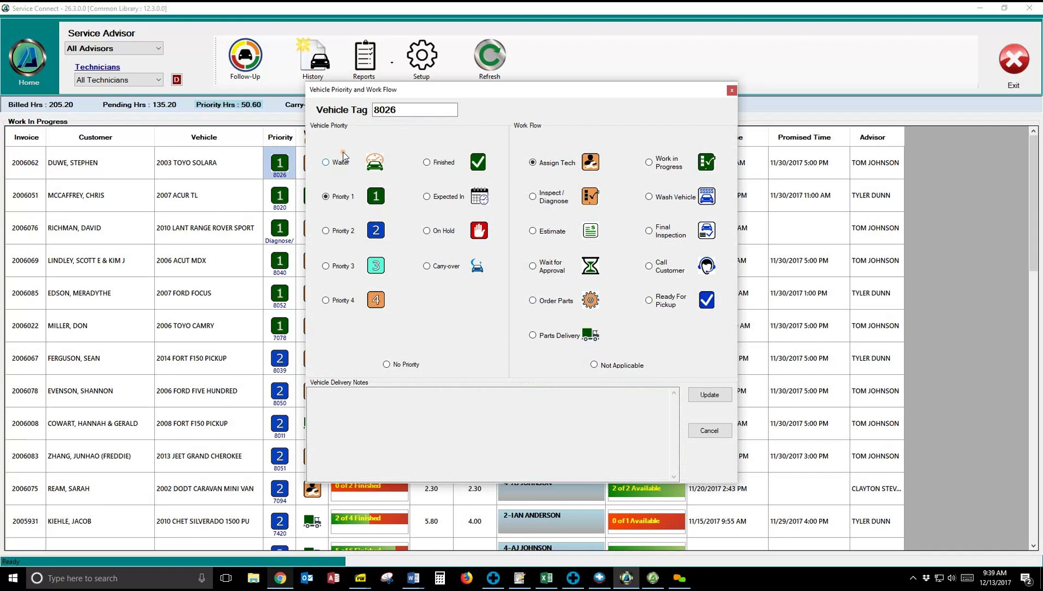
{"action": "left_click_drag", "start_coordinate": [396, 90], "coordinate": [472, 95]}
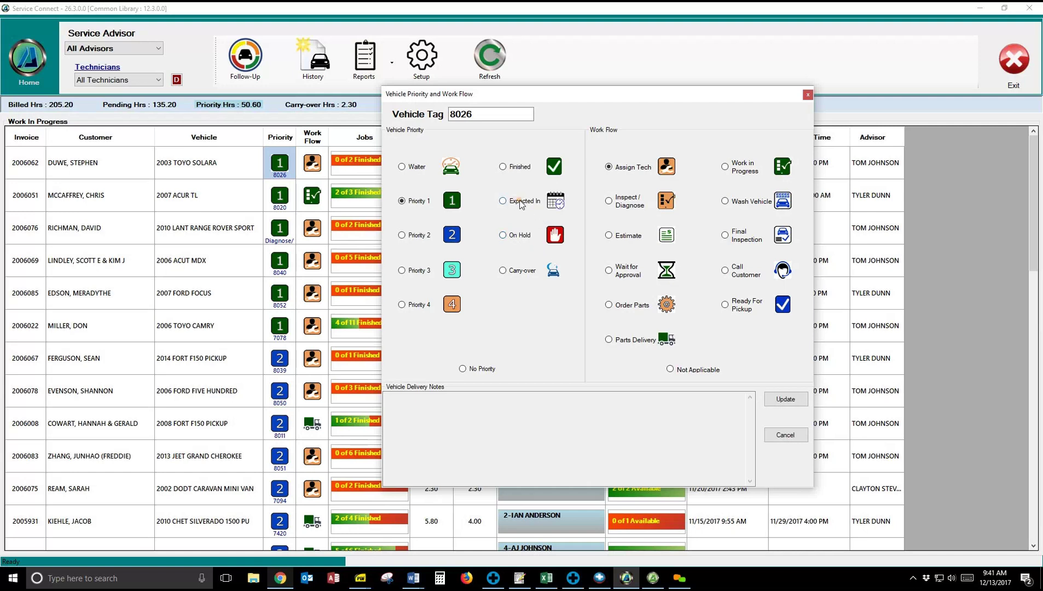
{"action": "left_click", "coordinate": [507, 170]}
{"action": "left_click", "coordinate": [484, 119]}
{"action": "left_click", "coordinate": [500, 422]}
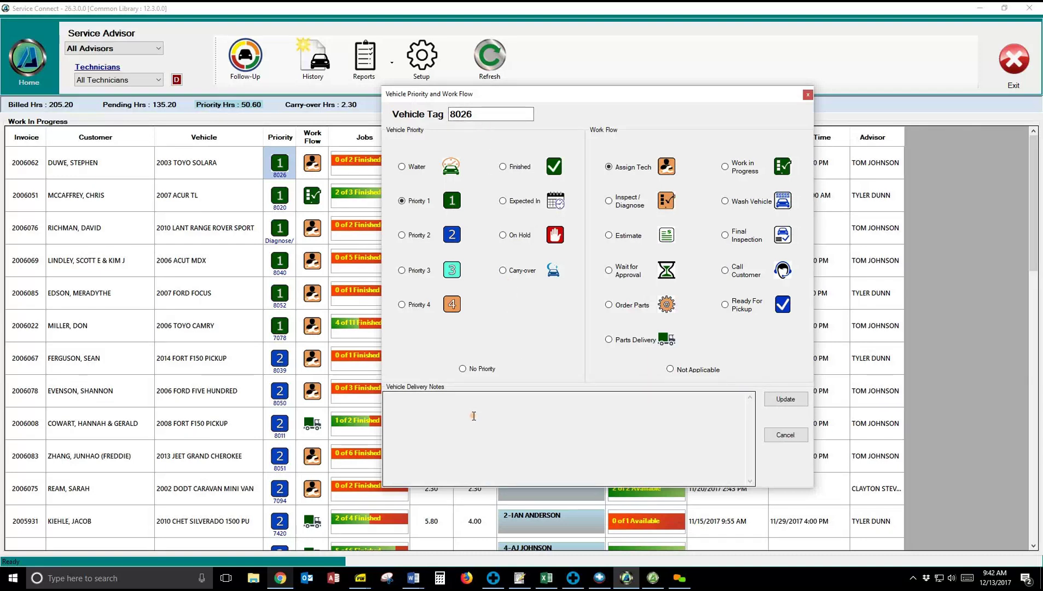
- Start a vehicle delivery note for the 2003 TOYO SOLARA with the line "parts will here from Ford at 2:00"
{"action": "double_click", "coordinate": [473, 416]}
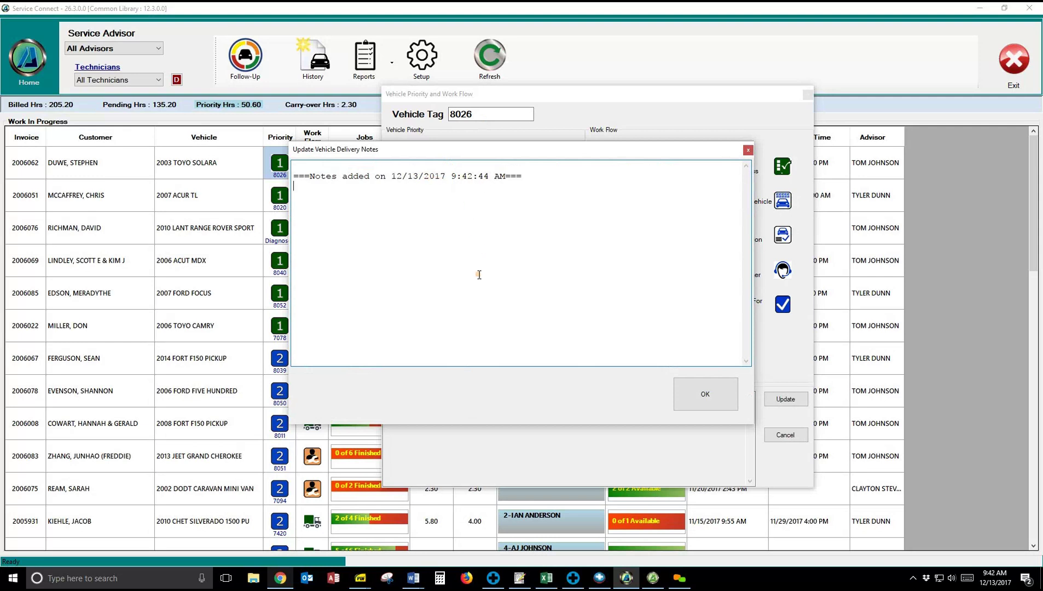
{"action": "type", "text": "parts will"}
{"action": "type", "text": " hereer"}
{"action": "key", "text": "BackSpace"}
{"action": "key", "text": "BackSpace"}
{"action": "type", "text": "form"}
{"action": "key", "text": "BackSpace"}
{"action": "key", "text": "BackSpace"}
{"action": "key", "text": "BackSpace"}
{"action": "key", "text": "BackSpace"}
{"action": "type", "text": "rom"}
{"action": "key", "text": "BackSpace"}
{"action": "key", "text": "BackSpace"}
{"action": "key", "text": "BackSpace"}
{"action": "type", "text": "from Ford at 2:00"}
{"action": "key", "text": "Return"}
- Add the line "Pick up customer at office by 4:00" to the delivery note and save the vehicle update
{"action": "type", "text": "Pic"}
{"action": "key", "text": "BackSpace"}
{"action": "key", "text": "BackSpace"}
{"action": "key", "text": "BackSpace"}
{"action": "type", "text": "Pick up customer at office "}
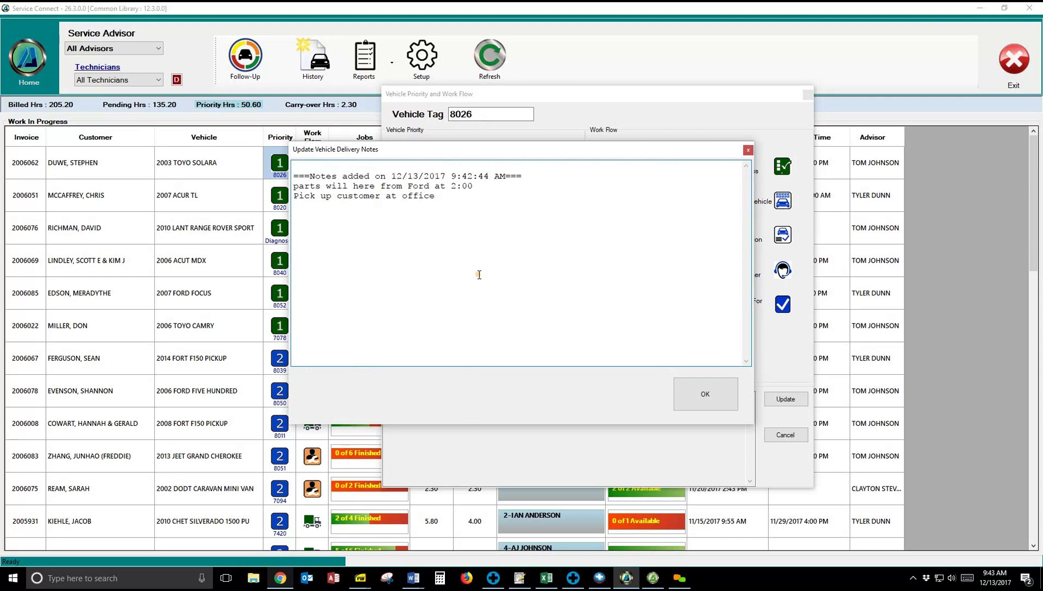
{"action": "type", "text": "by 4:00"}
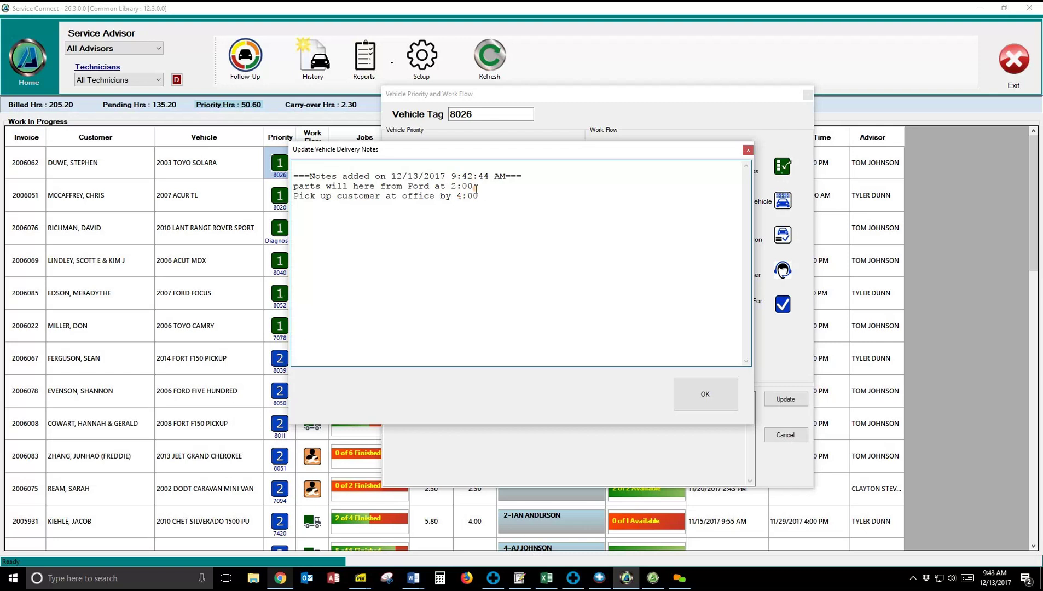
{"action": "left_click", "coordinate": [706, 395]}
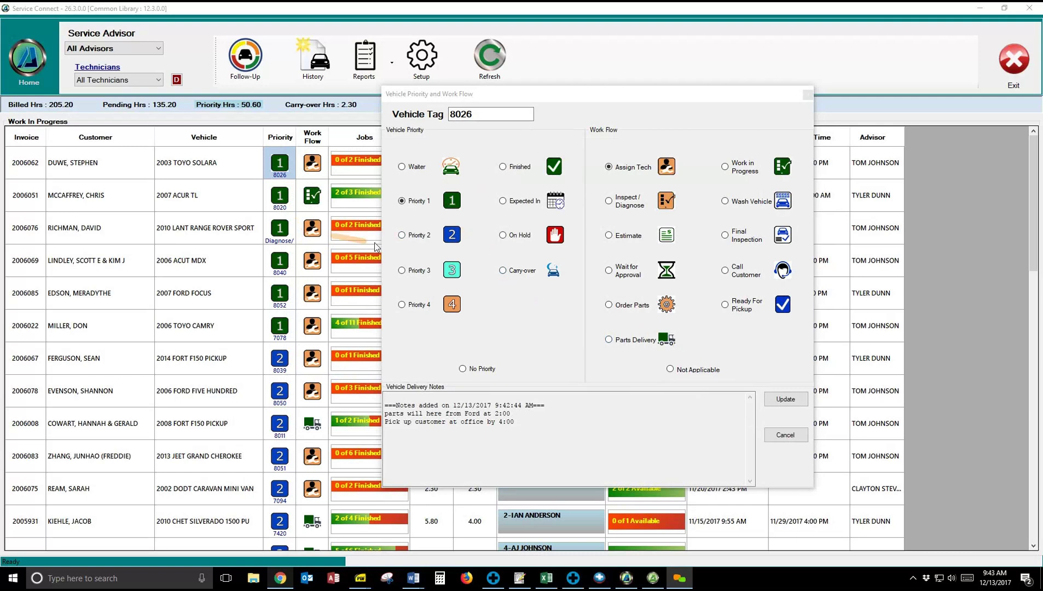
{"action": "left_click", "coordinate": [784, 399]}
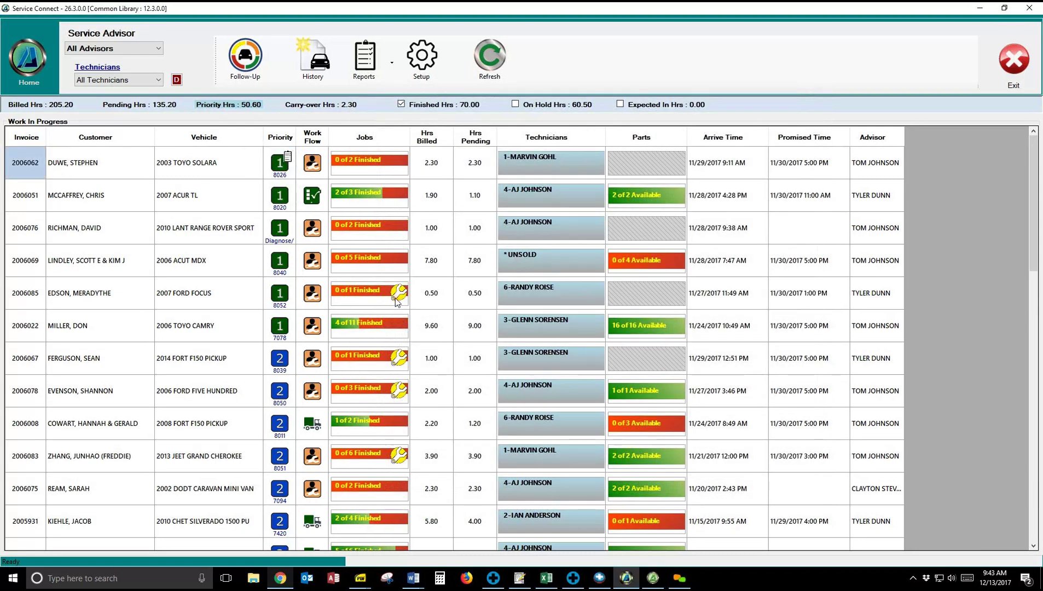
- Reopen the 2003 TOYO SOLARA's priority and work flow details to check the delivery note, and close without changes
{"action": "left_click", "coordinate": [288, 160]}
{"action": "left_click", "coordinate": [382, 450]}
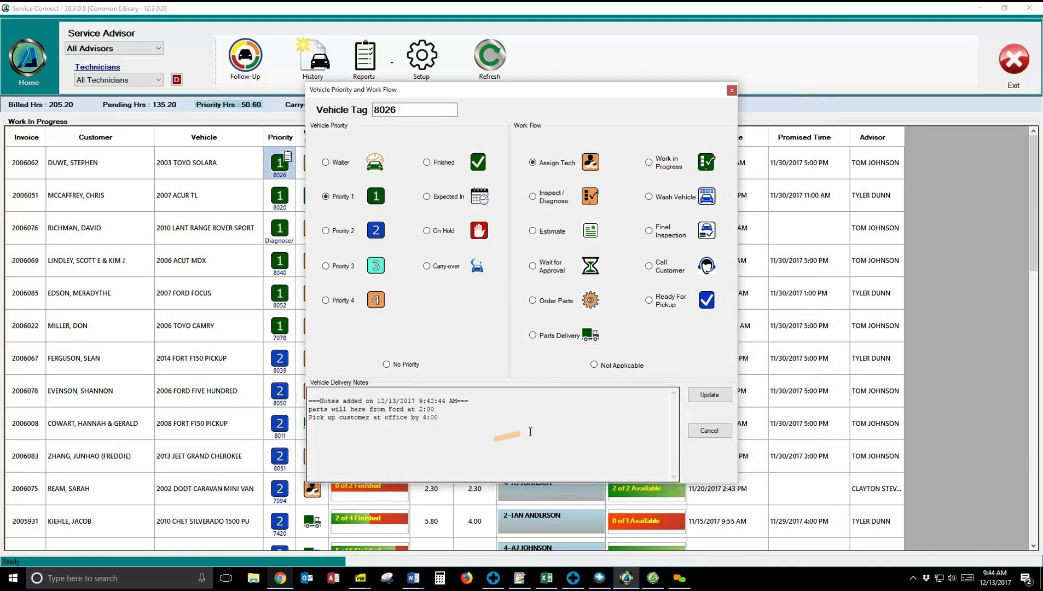
{"action": "left_click", "coordinate": [715, 434]}
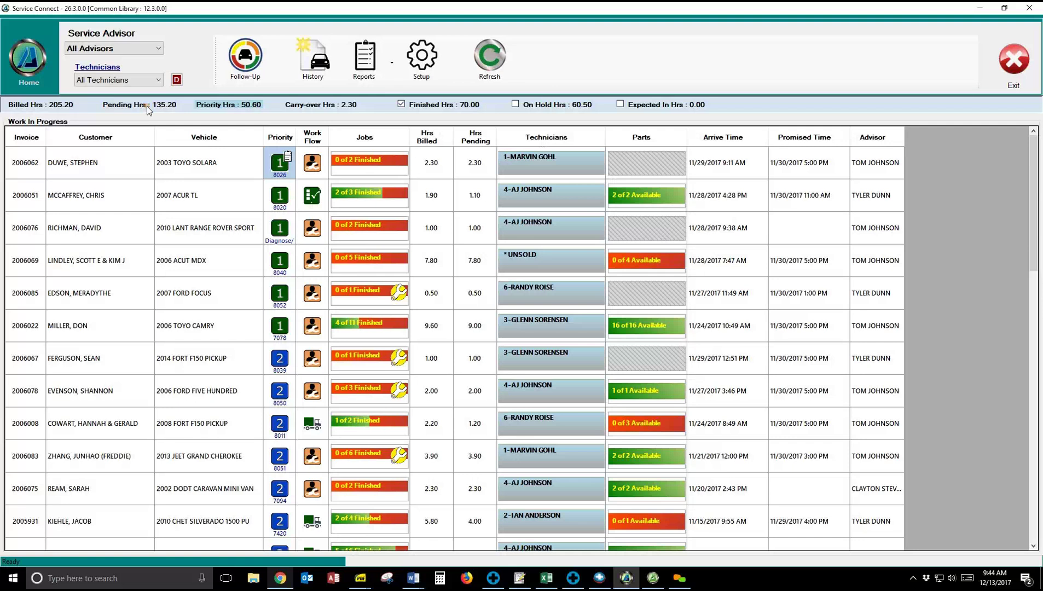
- Filter the work-in-progress list by technicians 1, 2 and 3 in turn, and return to technician 1
{"action": "left_click", "coordinate": [160, 81]}
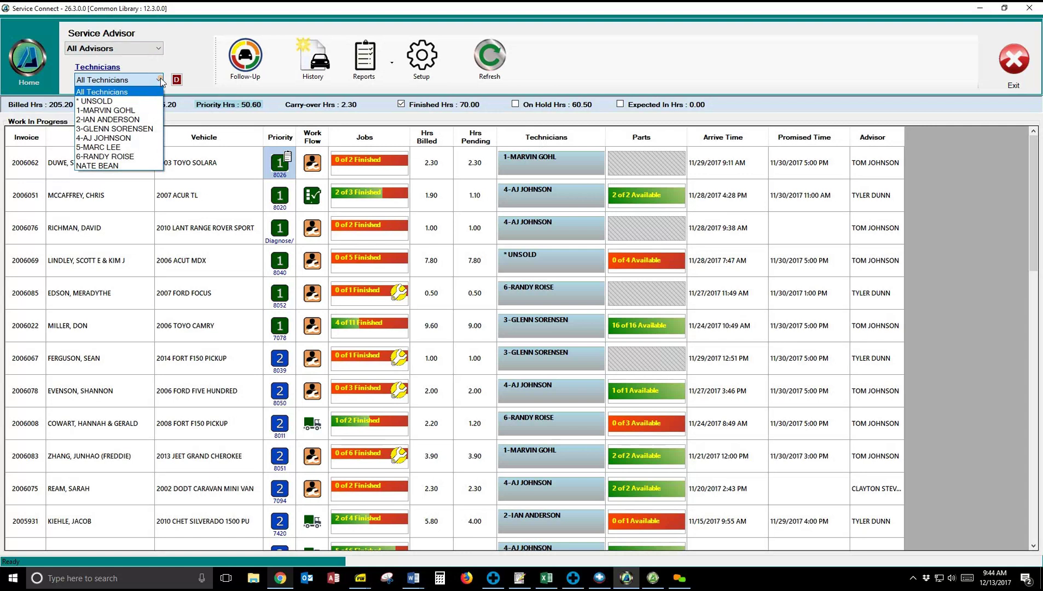
{"action": "left_click", "coordinate": [141, 110]}
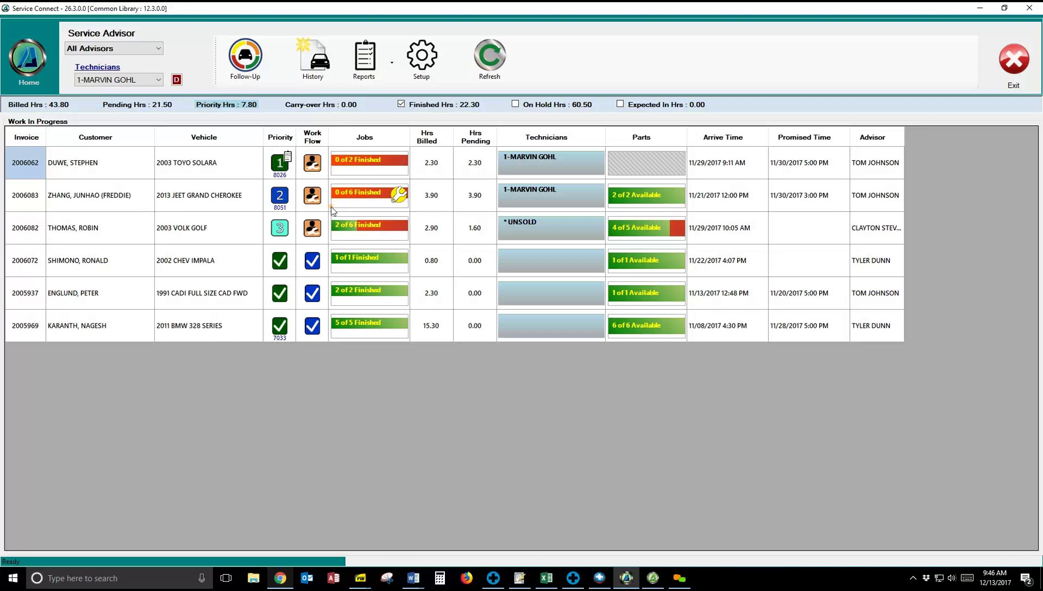
{"action": "left_click", "coordinate": [159, 80]}
{"action": "left_click", "coordinate": [109, 120]}
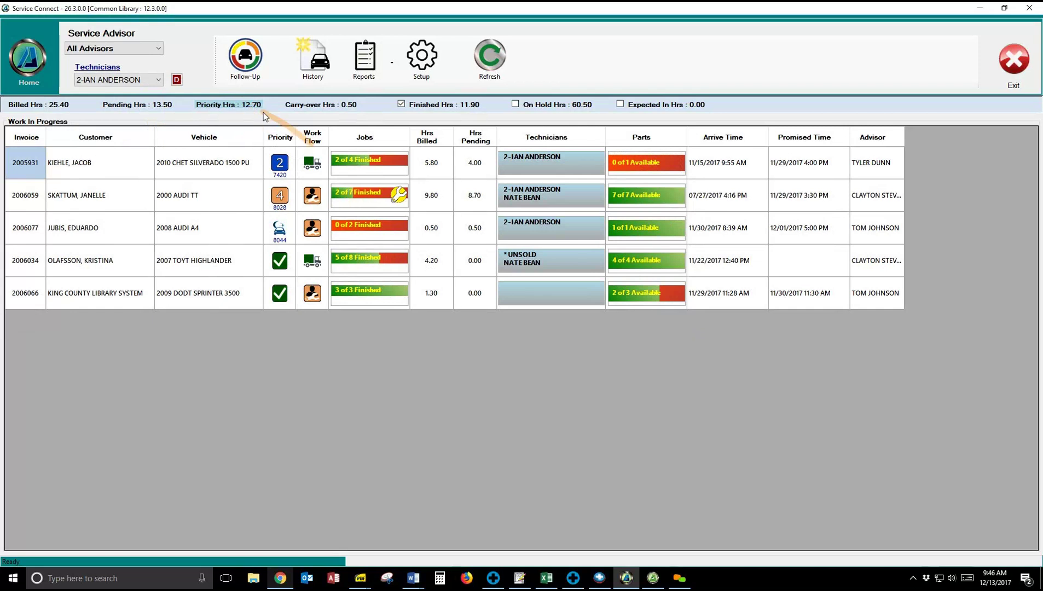
{"action": "left_click", "coordinate": [158, 80]}
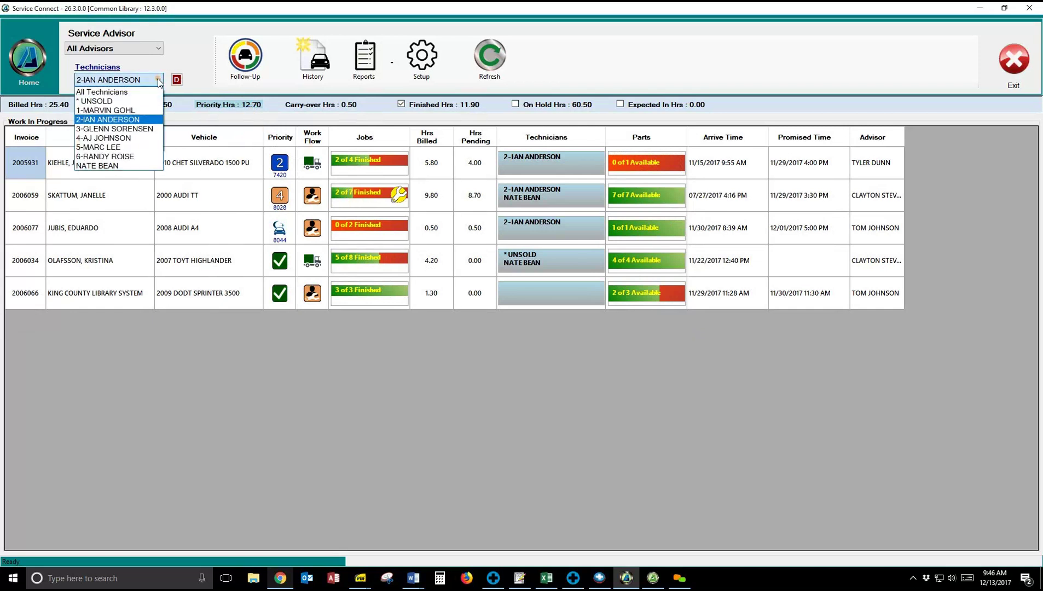
{"action": "left_click", "coordinate": [155, 129]}
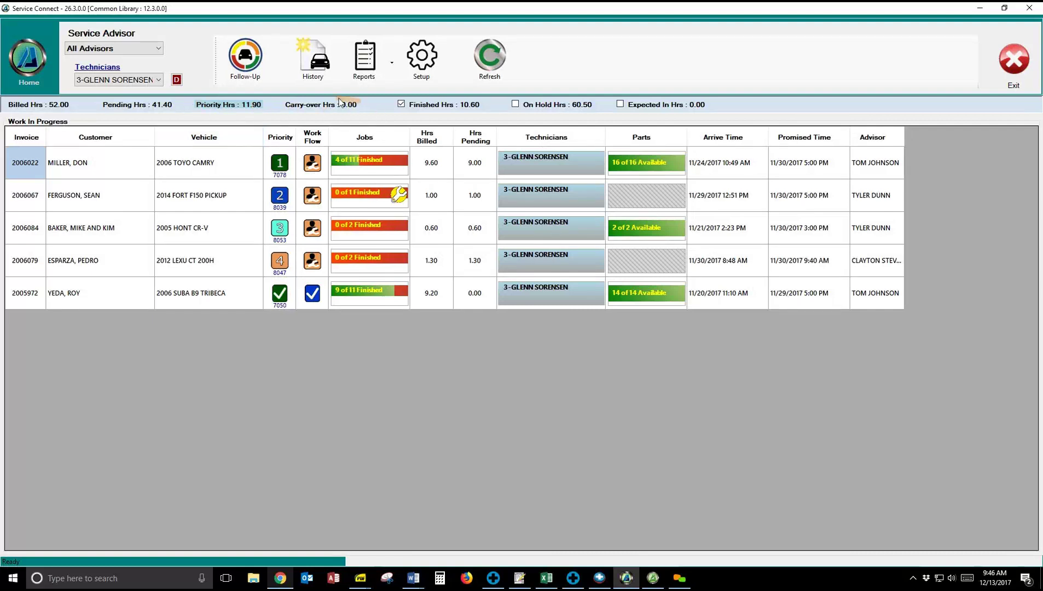
{"action": "left_click", "coordinate": [159, 80]}
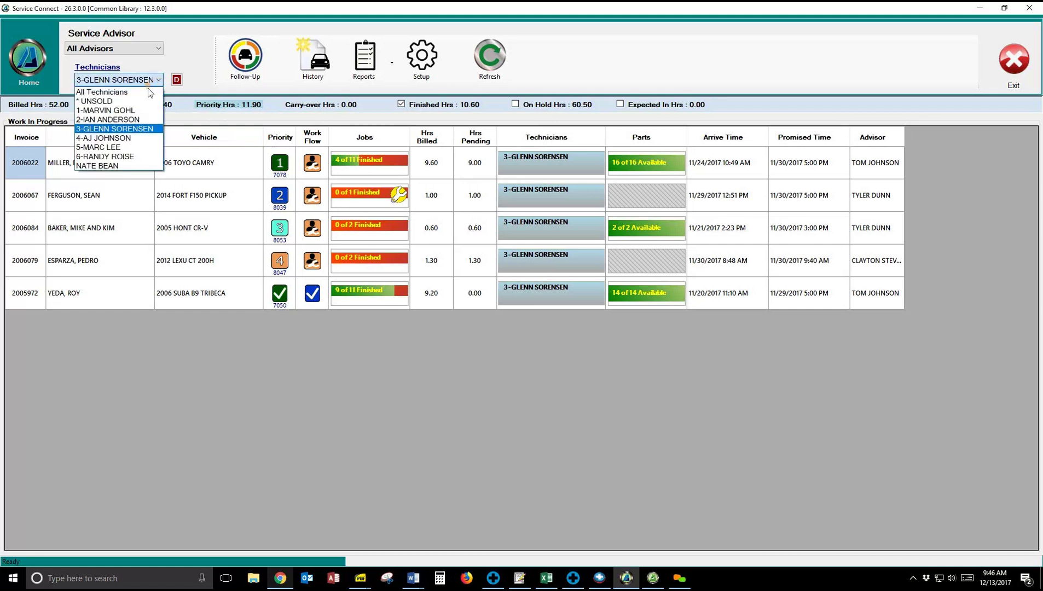
{"action": "left_click", "coordinate": [98, 109]}
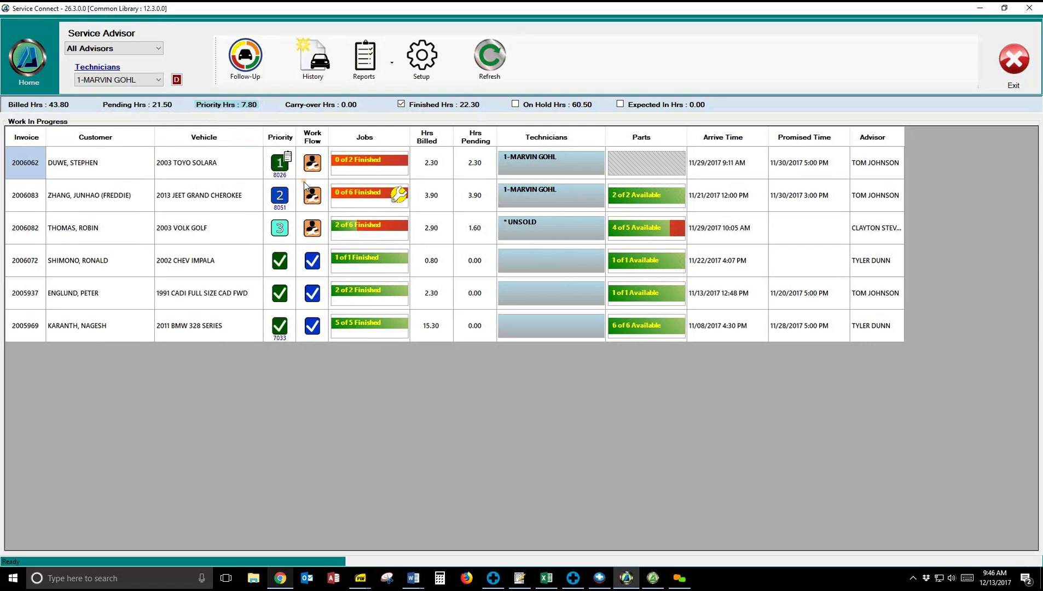
- Switch to Tech Connect and reload technician 1's work-in-progress list
{"action": "left_click", "coordinate": [657, 583]}
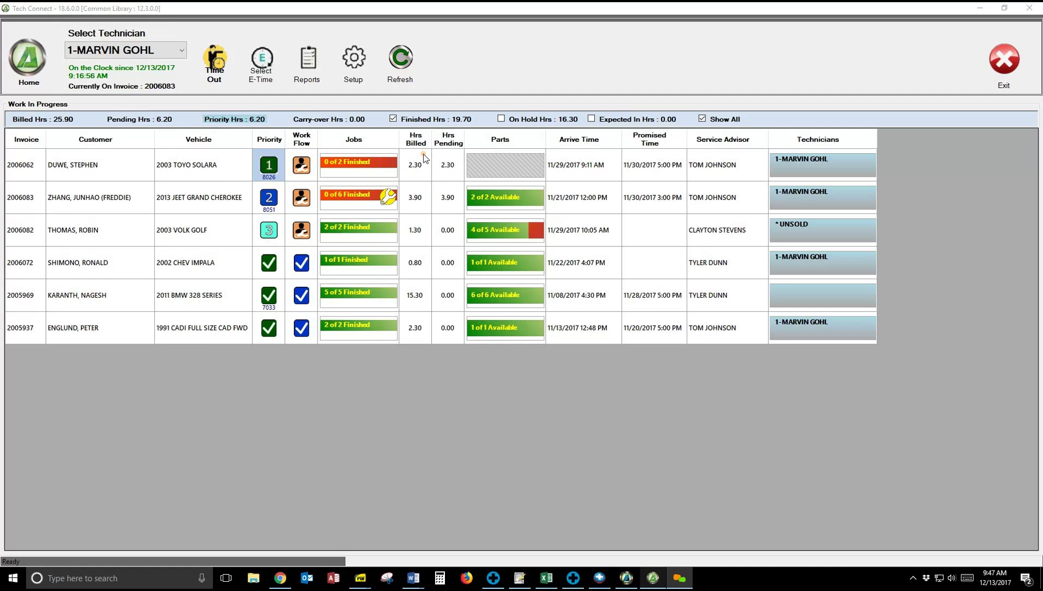
{"action": "left_click", "coordinate": [363, 198]}
{"action": "left_click", "coordinate": [40, 60]}
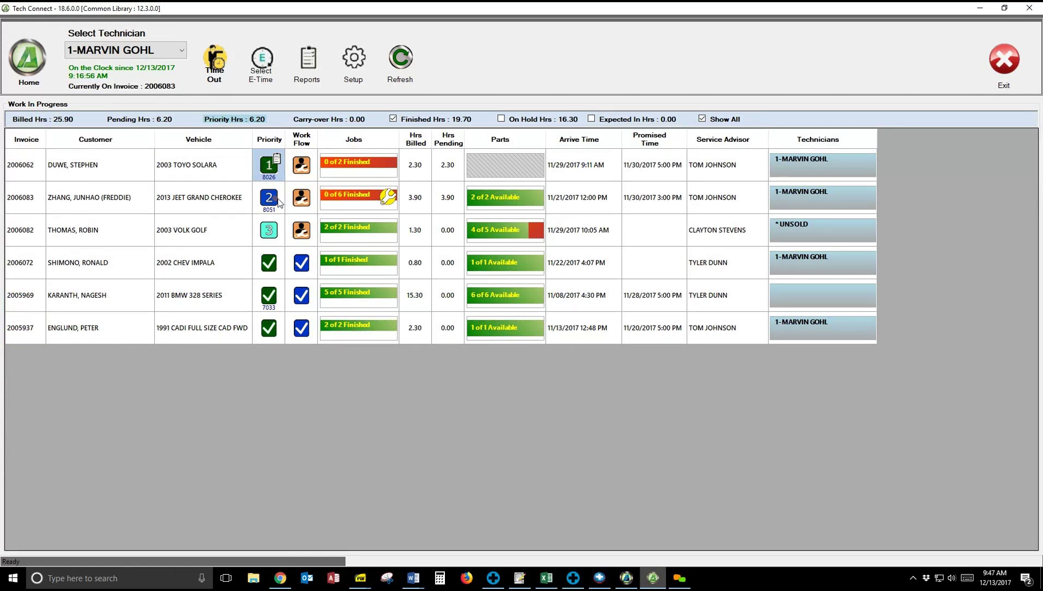
- Open the jobs for the 2013 JEET GRAND CHEROKEE and mark the Check Engine Light On job finished
{"action": "left_click", "coordinate": [342, 200]}
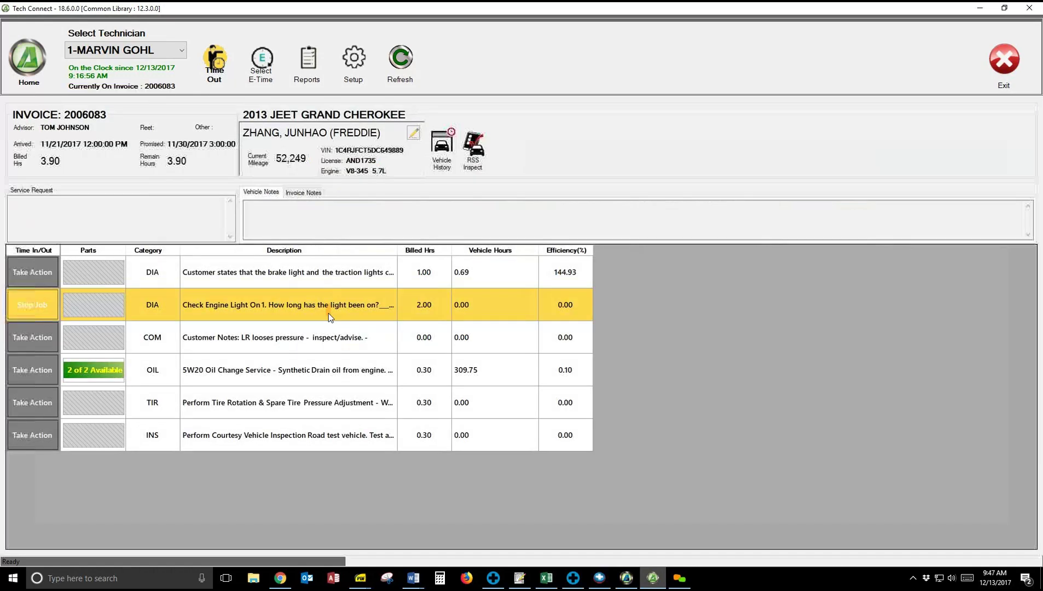
{"action": "left_click", "coordinate": [42, 305]}
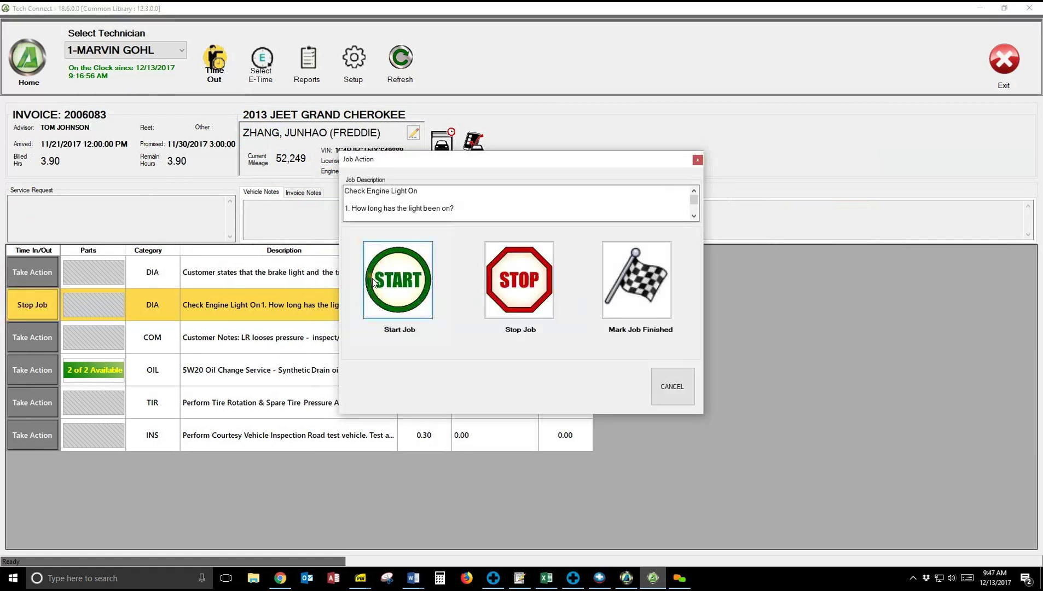
{"action": "left_click", "coordinate": [634, 277]}
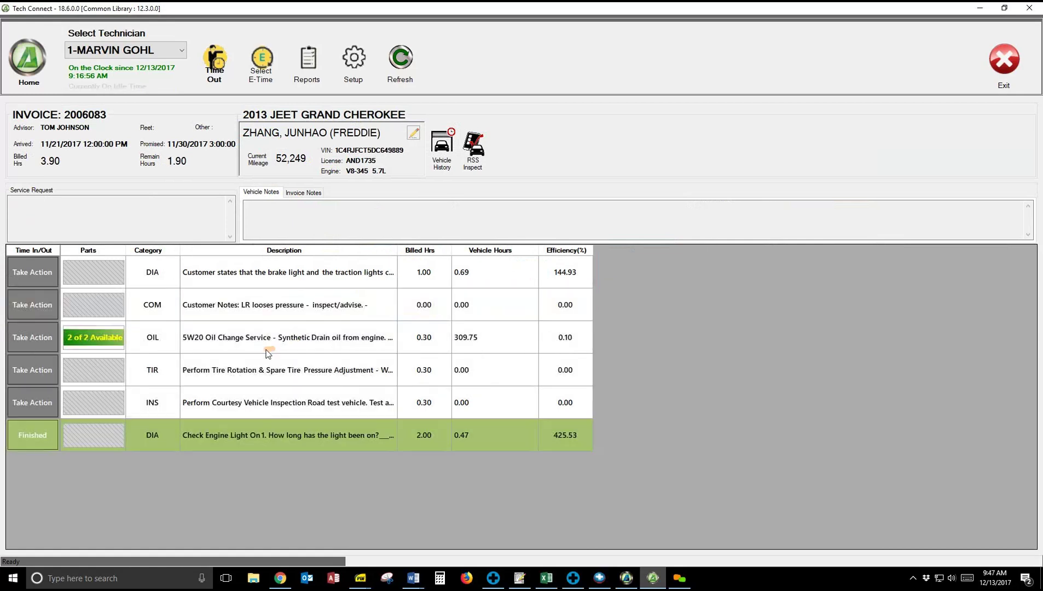
- Start the 5W20 Oil Change Service job on the 2013 JEET GRAND CHEROKEE and return to the work-in-progress list
{"action": "left_click", "coordinate": [38, 337]}
{"action": "left_click", "coordinate": [400, 294]}
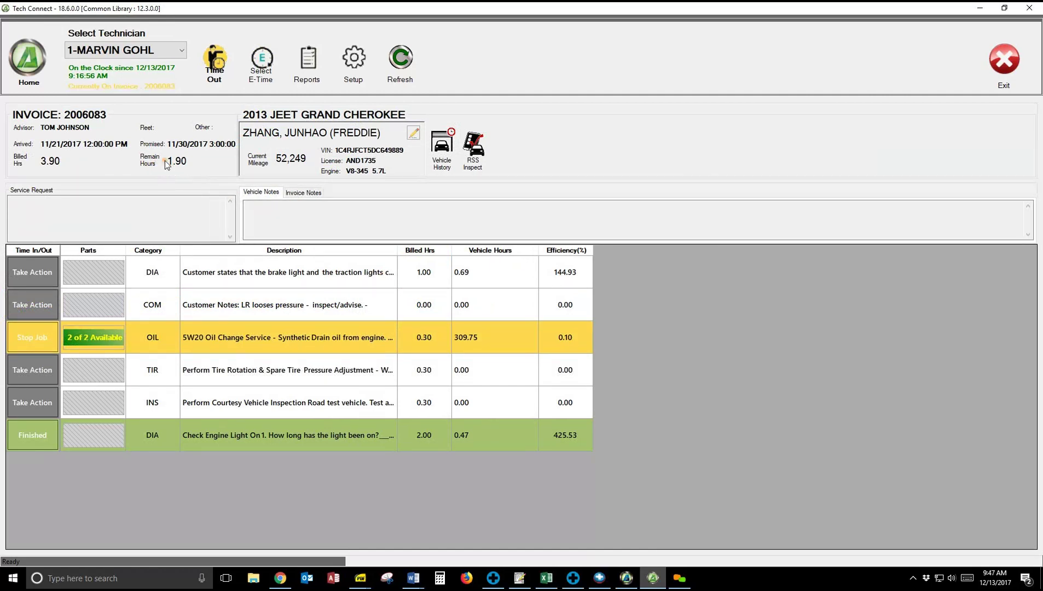
{"action": "left_click", "coordinate": [35, 63]}
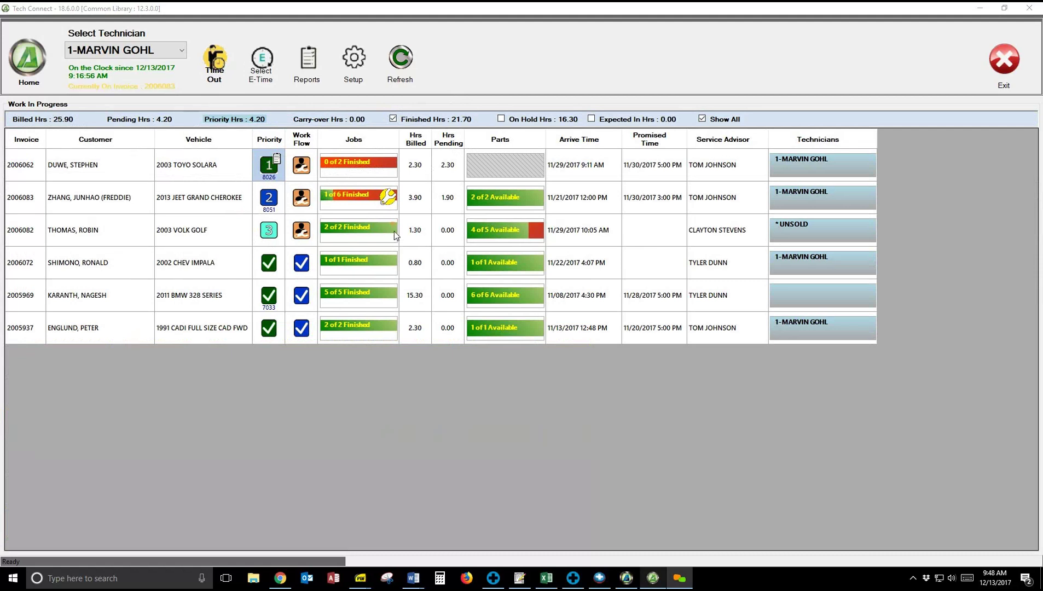
- Preview the Finished Jobs Detail Report for 12/13/2017 to 12/13/2017 and close the report
{"action": "left_click", "coordinate": [312, 65]}
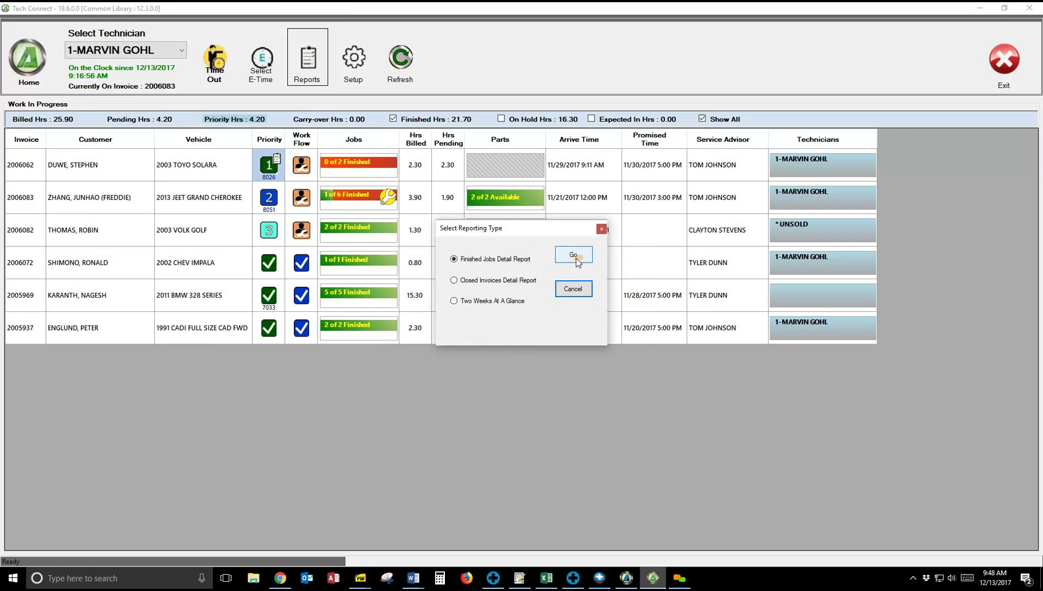
{"action": "left_click", "coordinate": [573, 255]}
{"action": "left_click", "coordinate": [609, 298]}
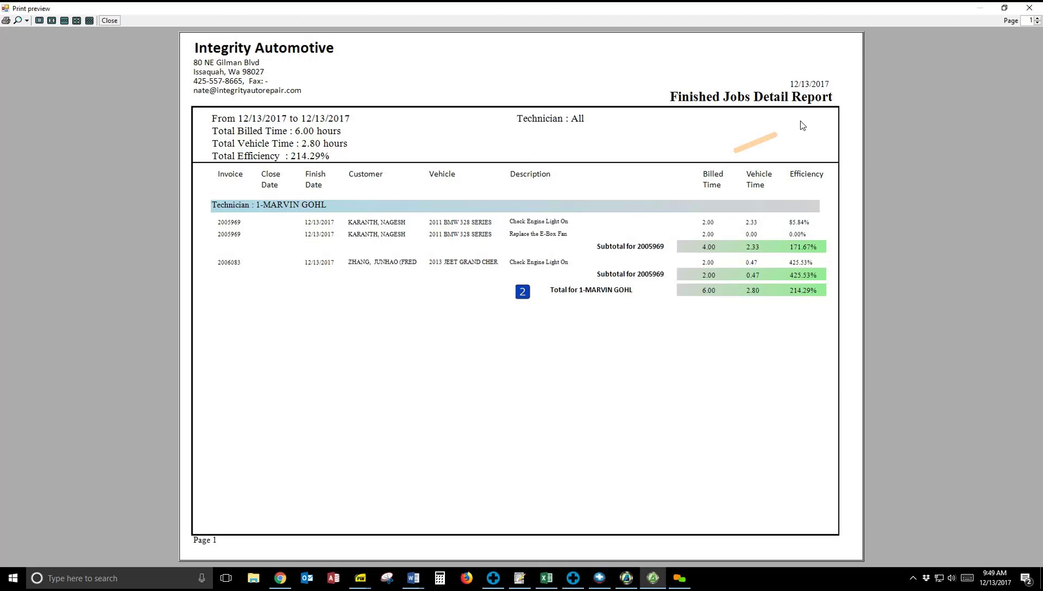
{"action": "left_click", "coordinate": [1031, 9]}
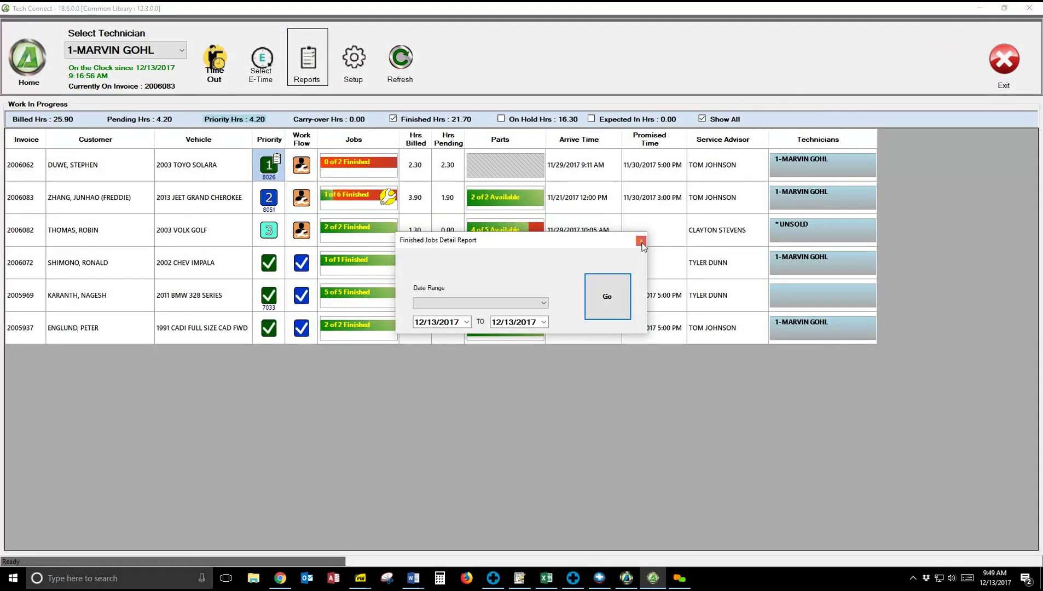
{"action": "left_click", "coordinate": [641, 241]}
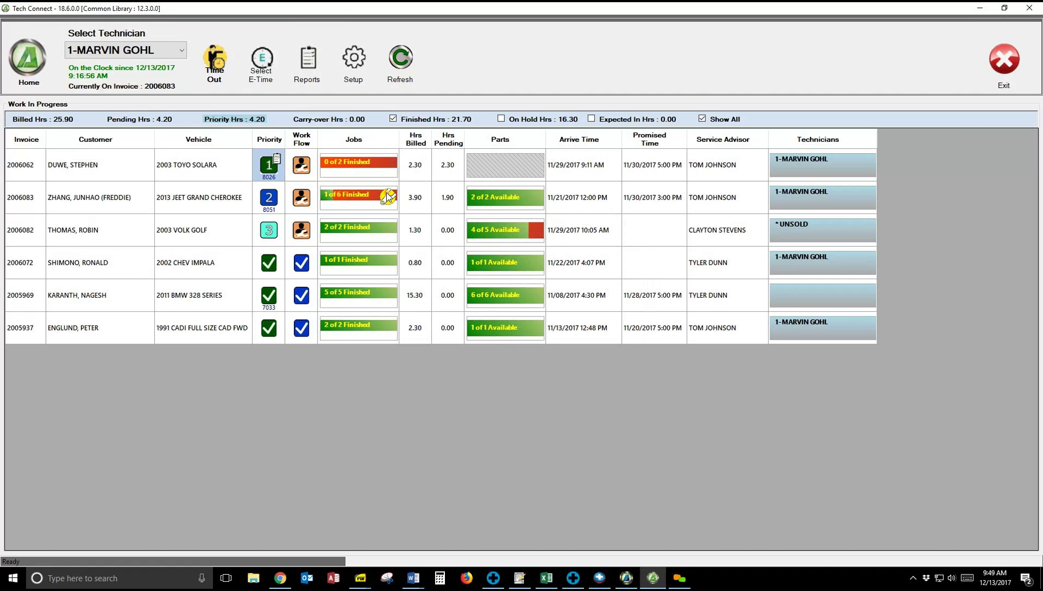
- Switch technician 1 to Wait Parts idle e-time, stopping the running job on the 2013 JEET GRAND CHEROKEE
{"action": "left_click", "coordinate": [266, 65]}
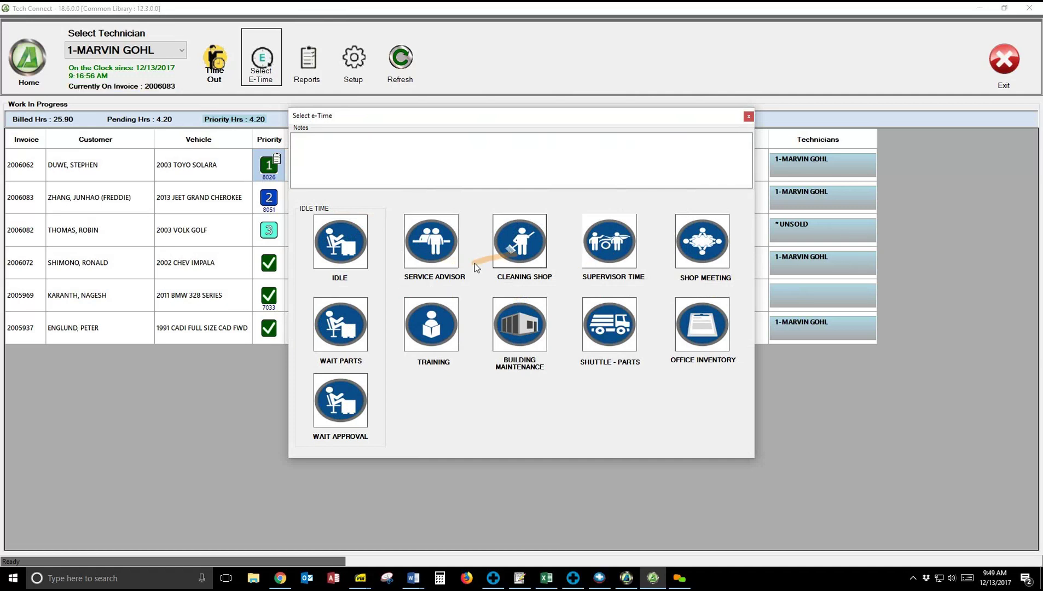
{"action": "left_click", "coordinate": [353, 334]}
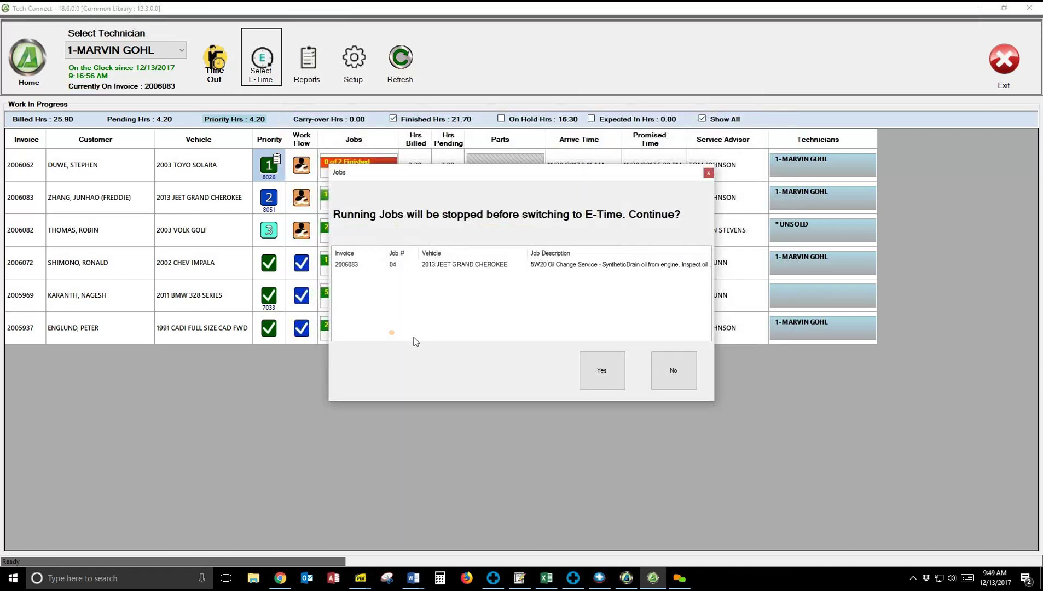
{"action": "left_click", "coordinate": [603, 374]}
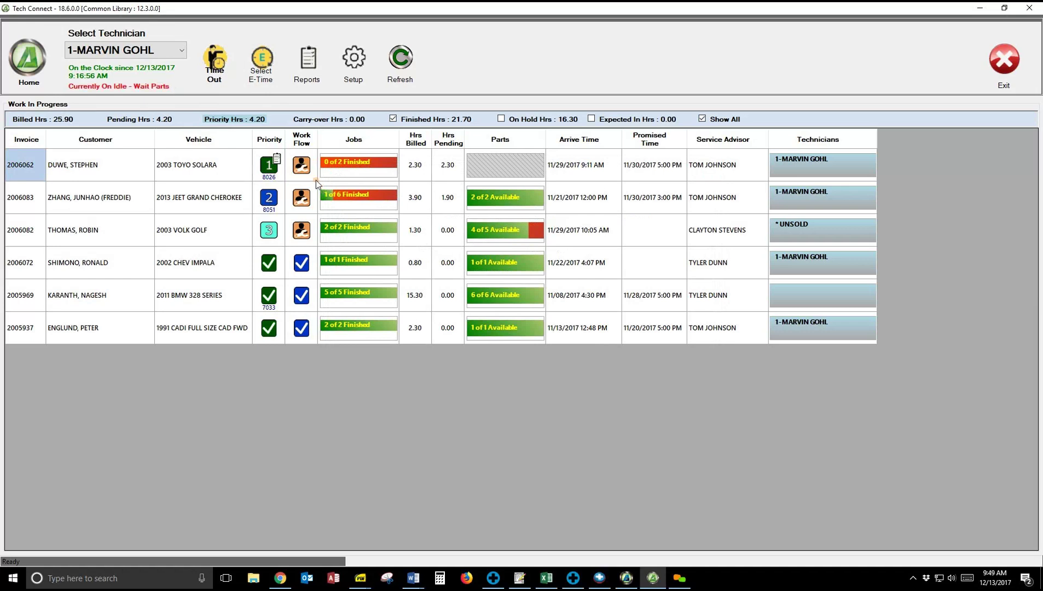
- Select technician 4 and open the jobs for the 2010 LANT RANGE ROVER SPORT
{"action": "left_click", "coordinate": [164, 50]}
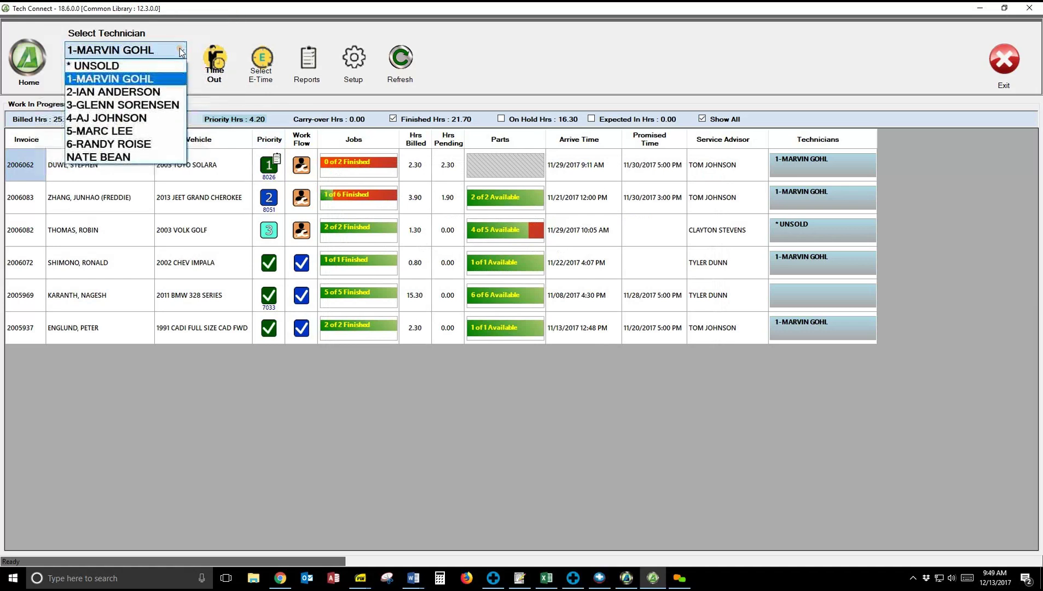
{"action": "left_click", "coordinate": [157, 116]}
{"action": "left_click", "coordinate": [157, 116]}
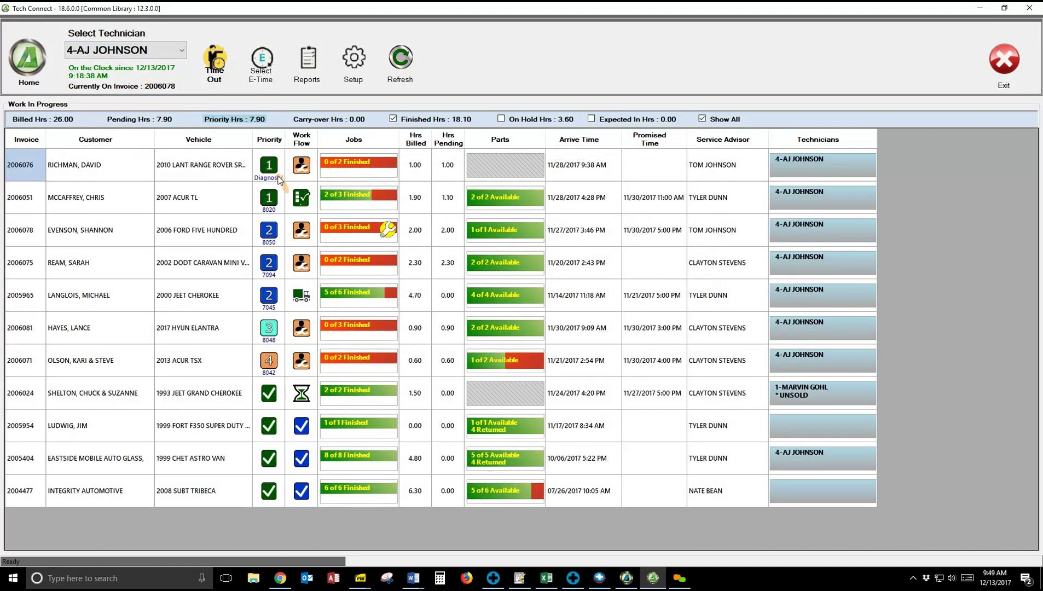
{"action": "double_click", "coordinate": [352, 181]}
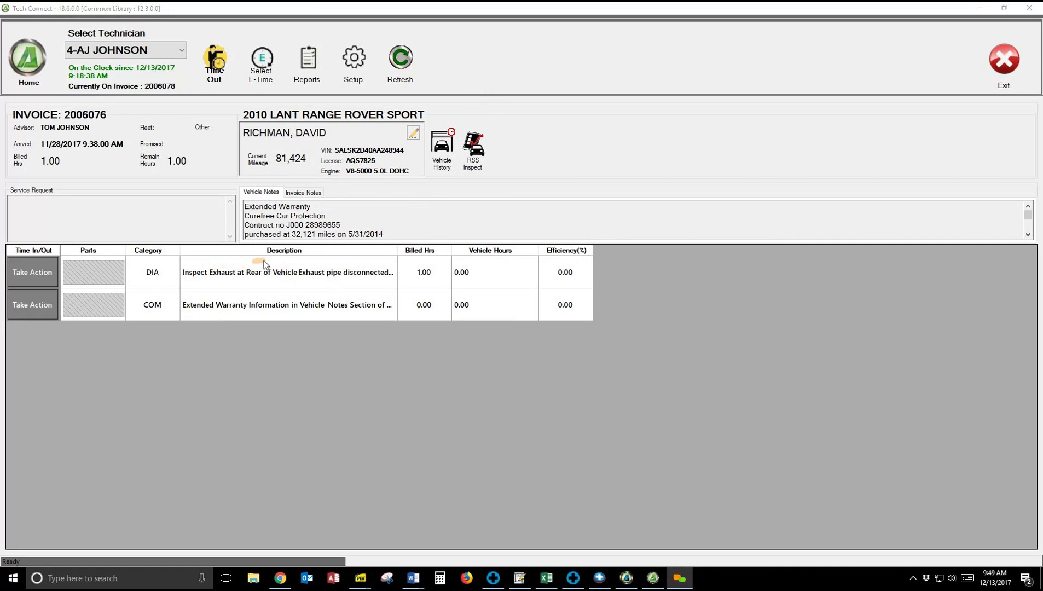
- Add "Needs new muffler" to the vehicle notes of the 2010 LANT RANGE ROVER SPORT
{"action": "double_click", "coordinate": [377, 217]}
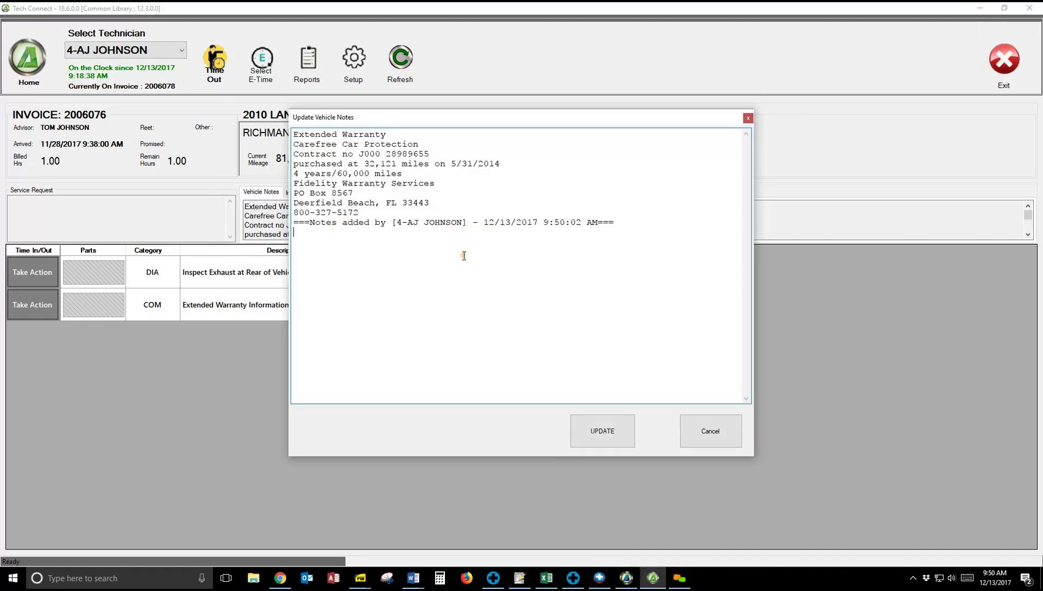
{"action": "type", "text": "Needs new muffler"}
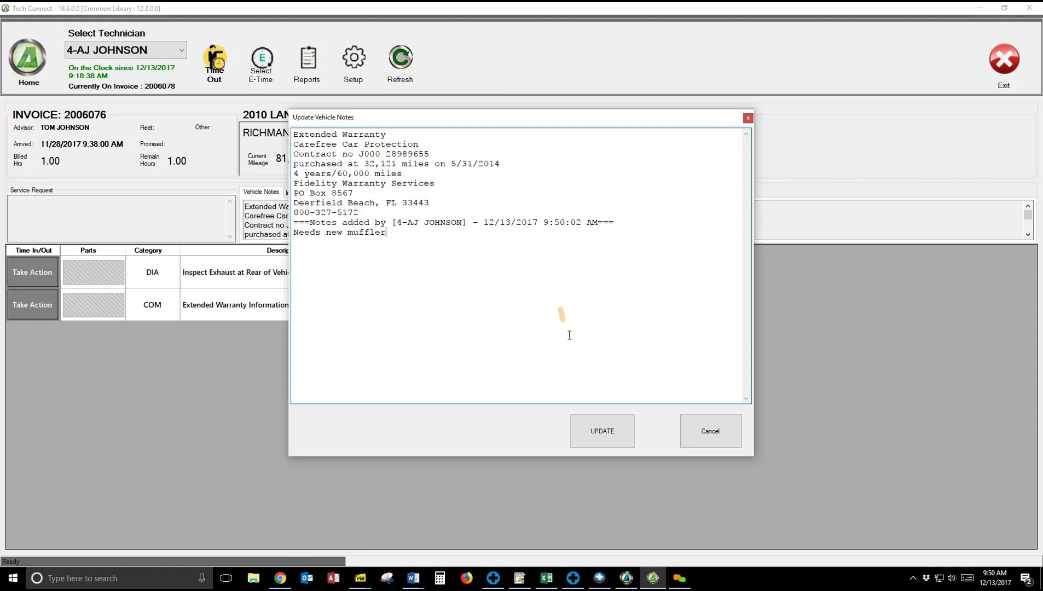
{"action": "left_click", "coordinate": [591, 430]}
{"action": "left_click", "coordinate": [506, 332]}
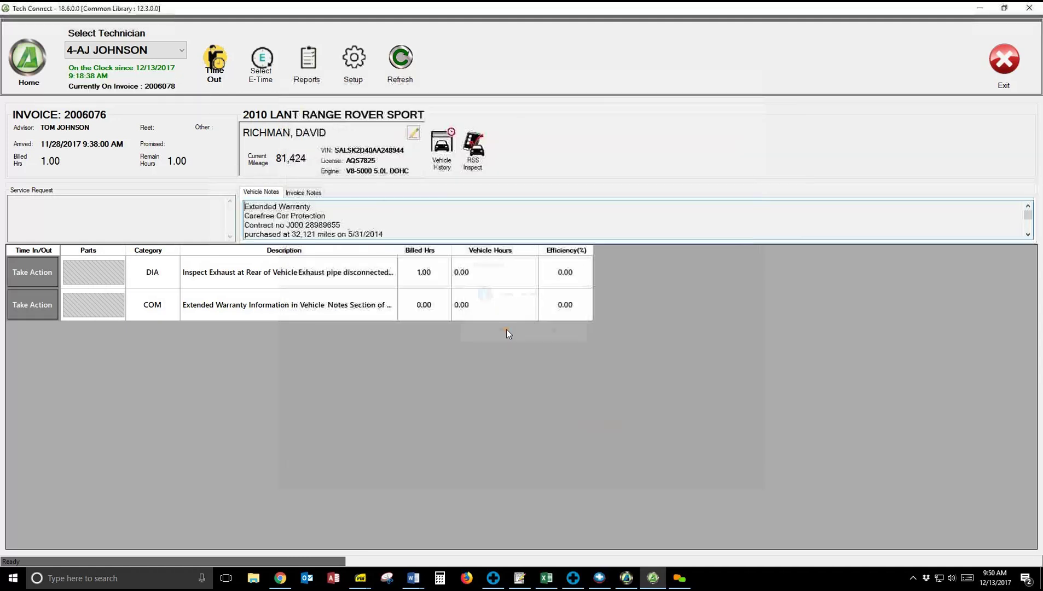
- Mark the Inspect Exhaust at Rear of Vehicle job finished and return to the work-in-progress list
{"action": "left_click", "coordinate": [39, 272]}
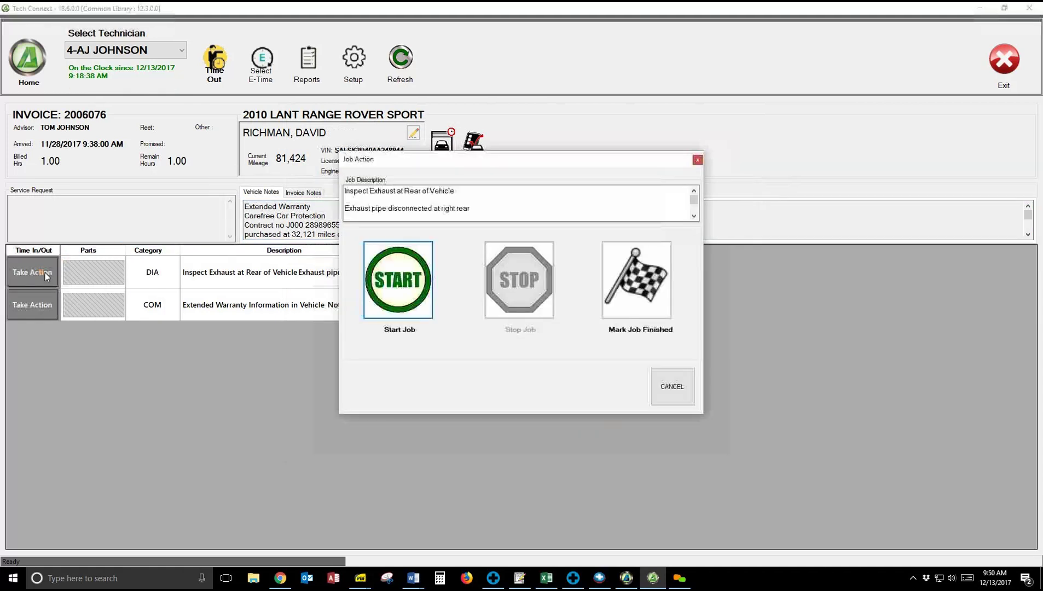
{"action": "left_click", "coordinate": [628, 289]}
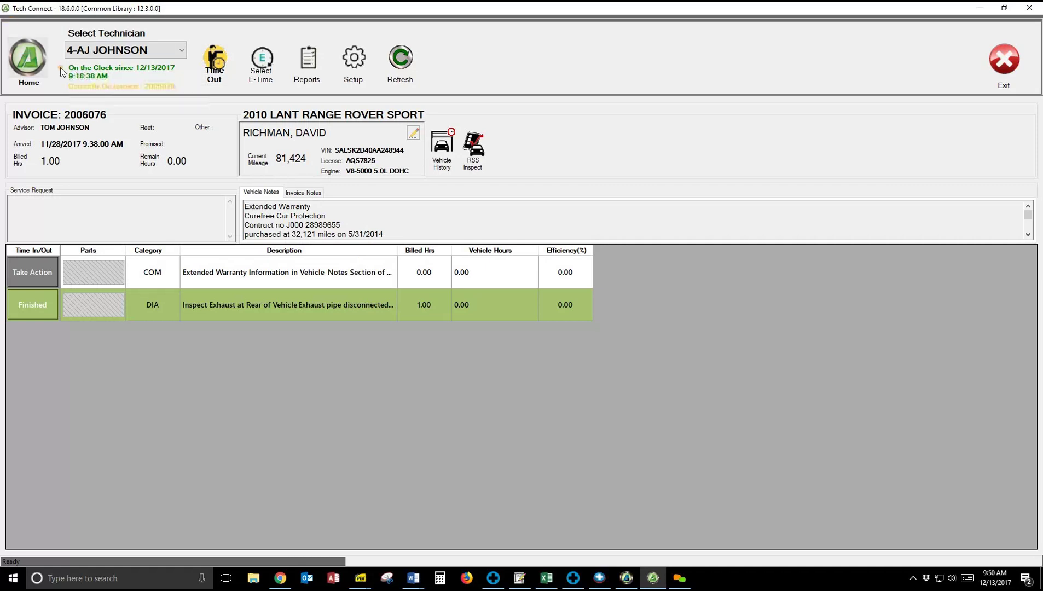
{"action": "left_click", "coordinate": [27, 58]}
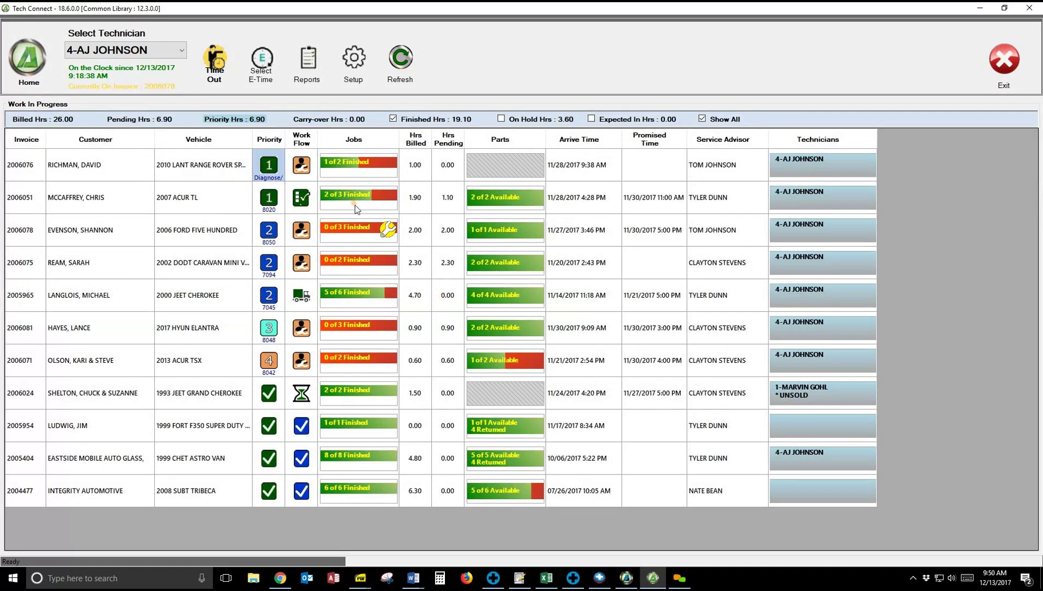
- Start the Replace Alternator & Drive Belt job on the 2007 ACUR TL, stopping the running job, and return to the work-in-progress list
{"action": "left_click", "coordinate": [367, 194]}
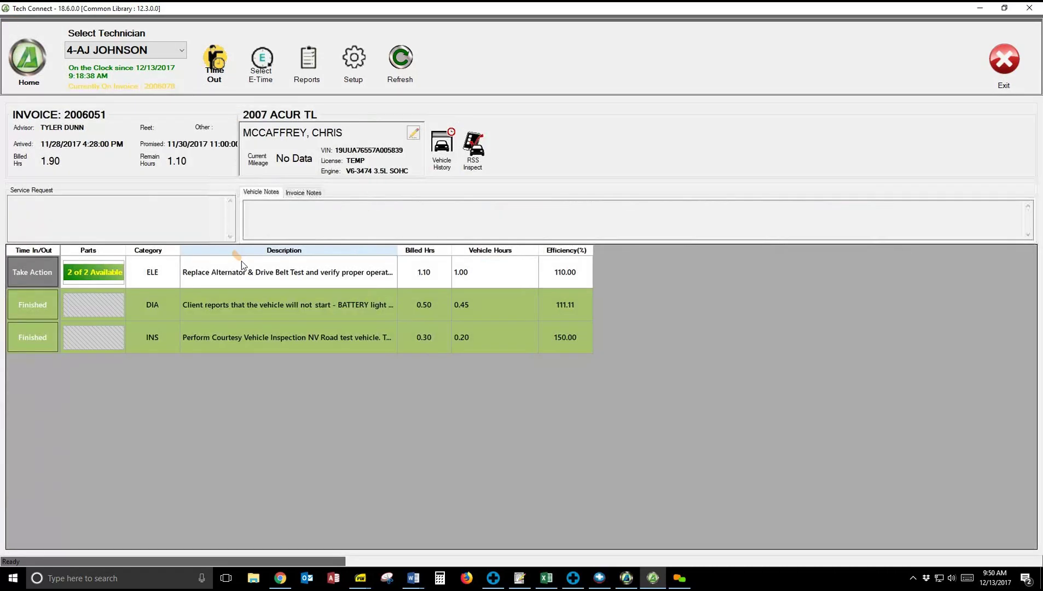
{"action": "left_click", "coordinate": [30, 274]}
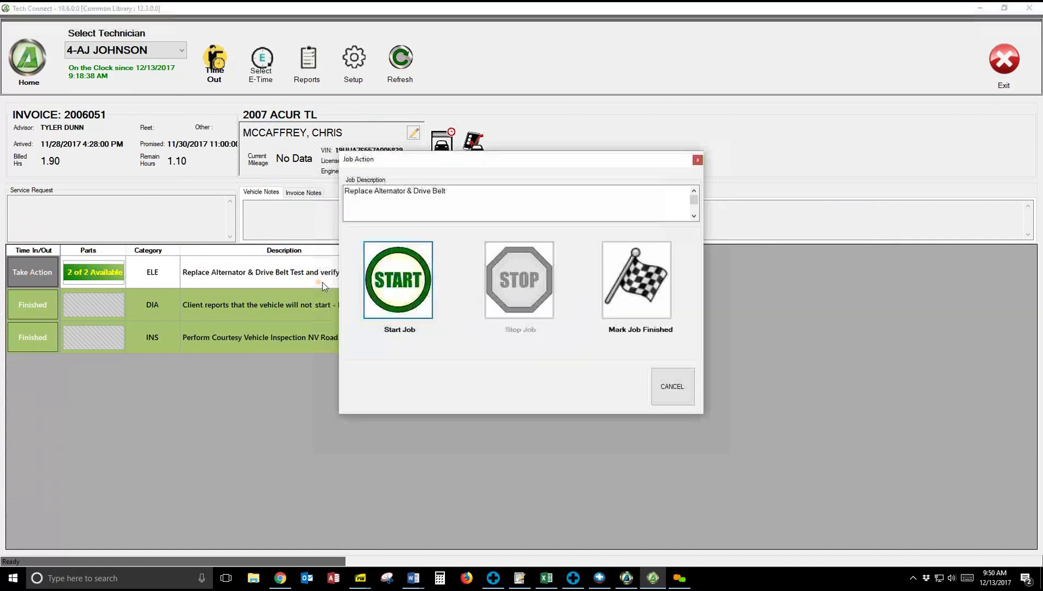
{"action": "left_click", "coordinate": [399, 287]}
{"action": "left_click", "coordinate": [602, 370]}
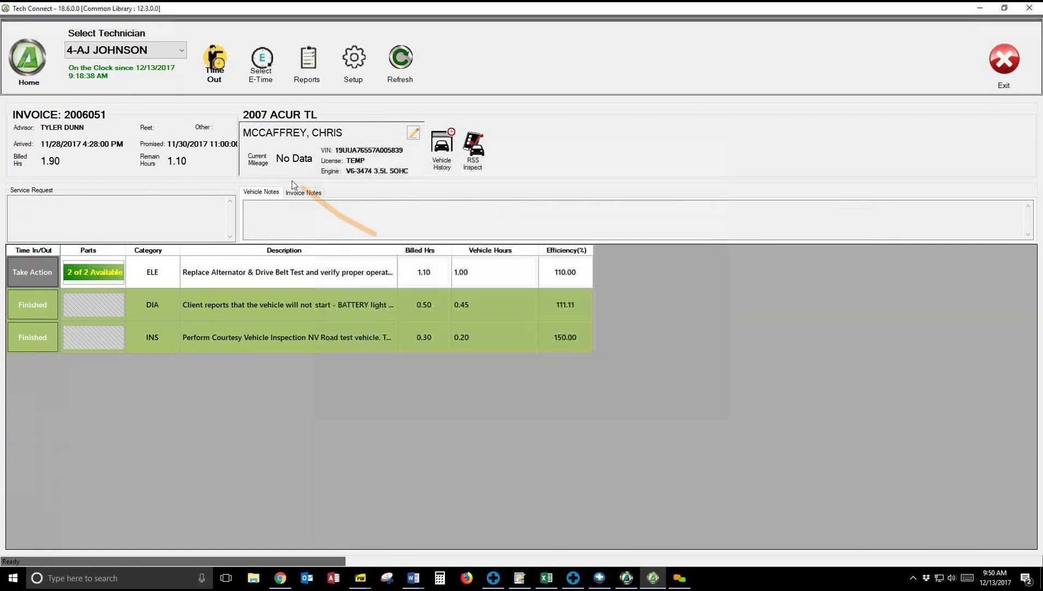
{"action": "left_click", "coordinate": [27, 55]}
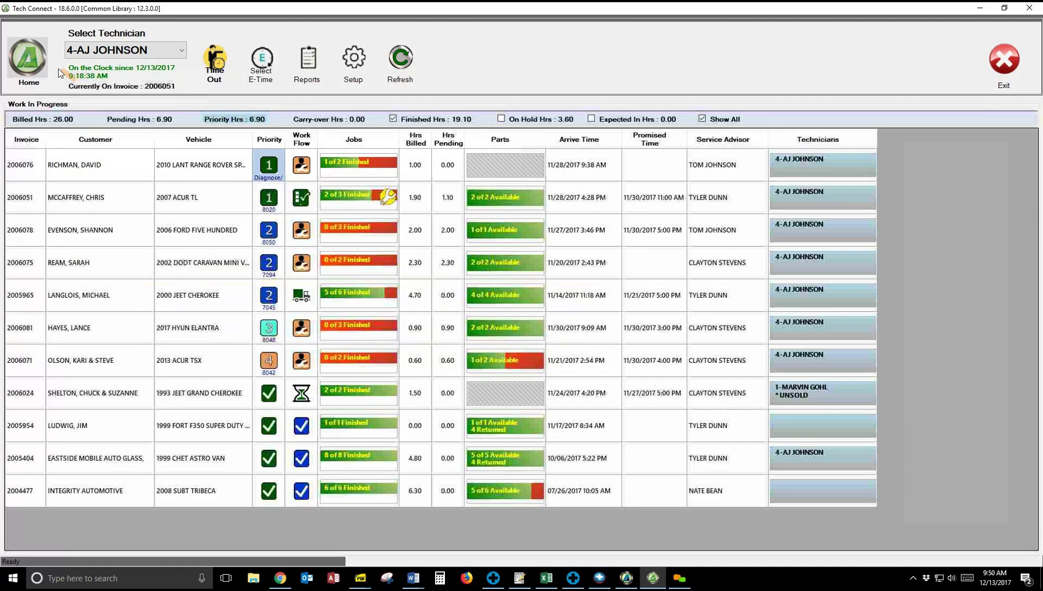
- Set the work flow of the 2010 LANT RANGE ROVER SPORT to Estimate
{"action": "double_click", "coordinate": [305, 165]}
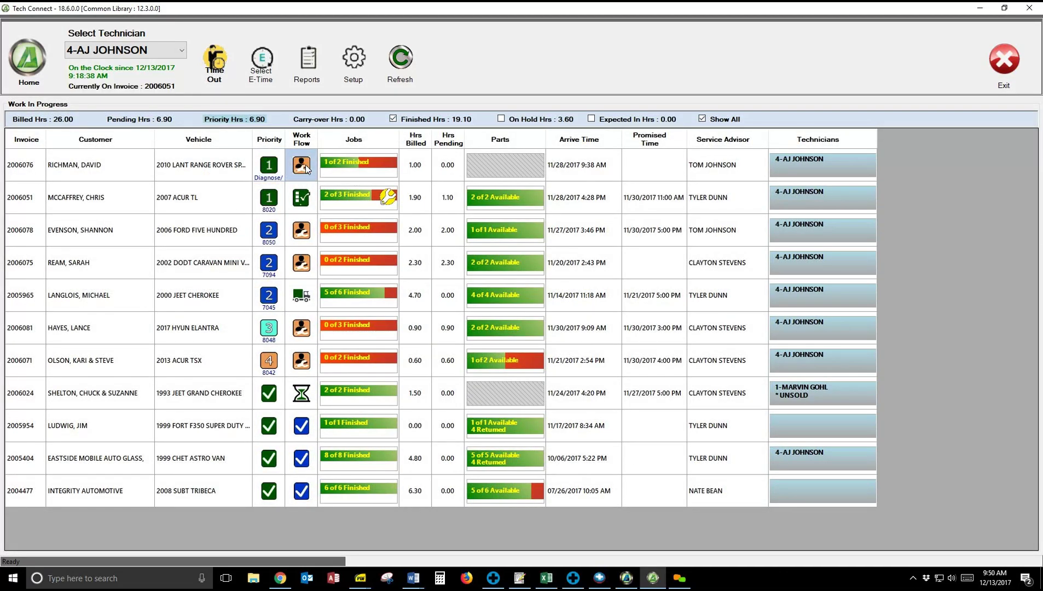
{"action": "left_click", "coordinate": [543, 232]}
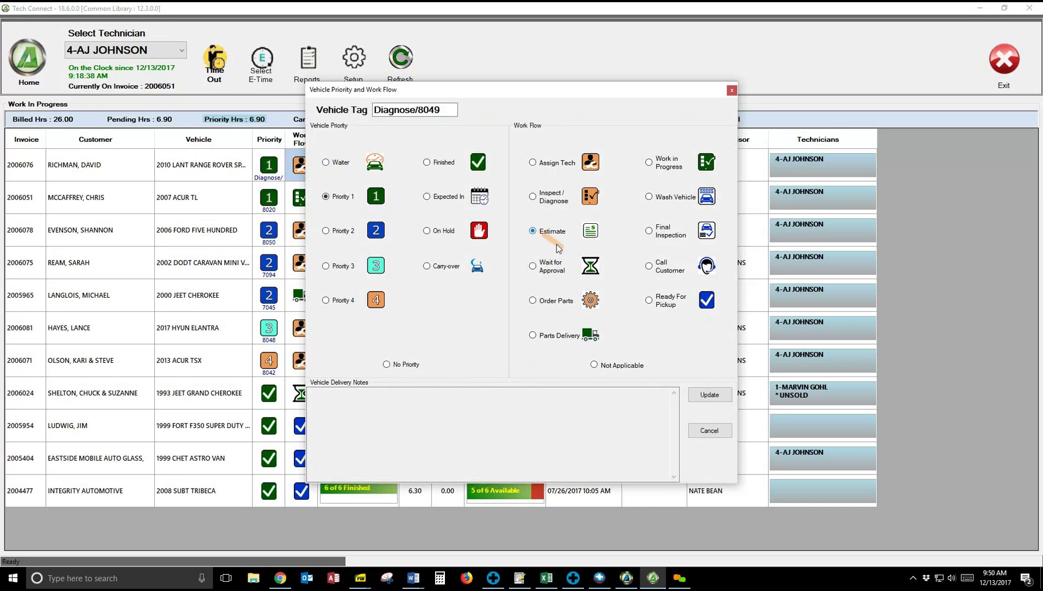
{"action": "left_click", "coordinate": [710, 394]}
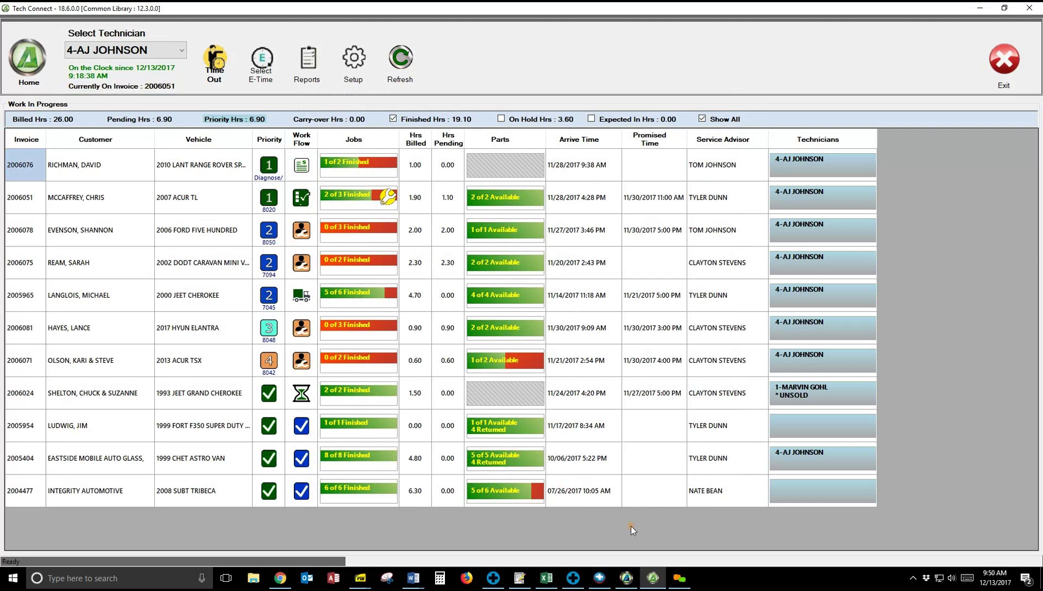
- Switch to Service Connect and show the work in progress for all technicians
{"action": "left_click", "coordinate": [630, 580]}
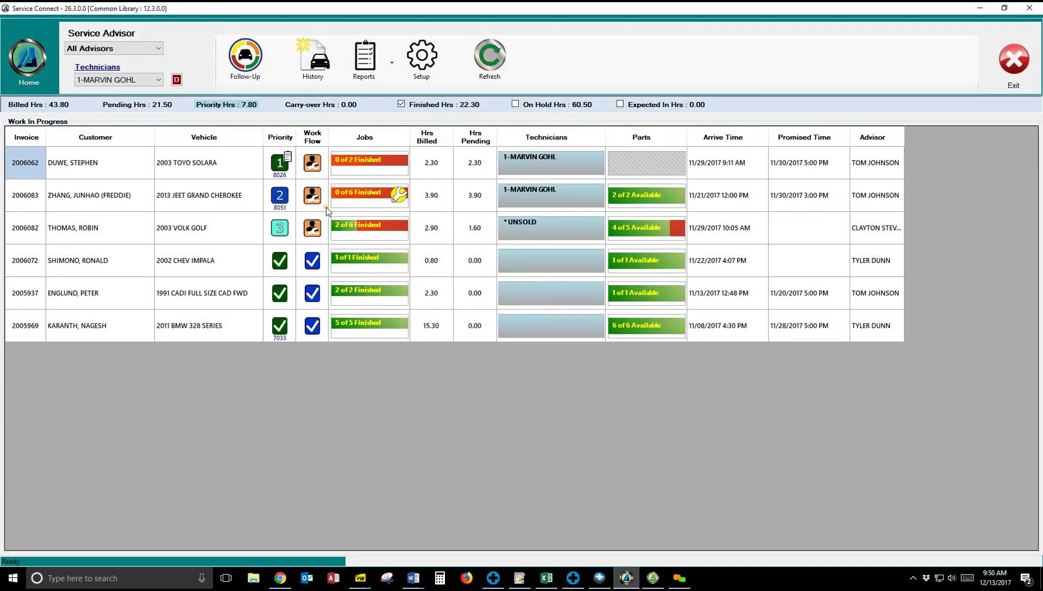
{"action": "left_click", "coordinate": [158, 80]}
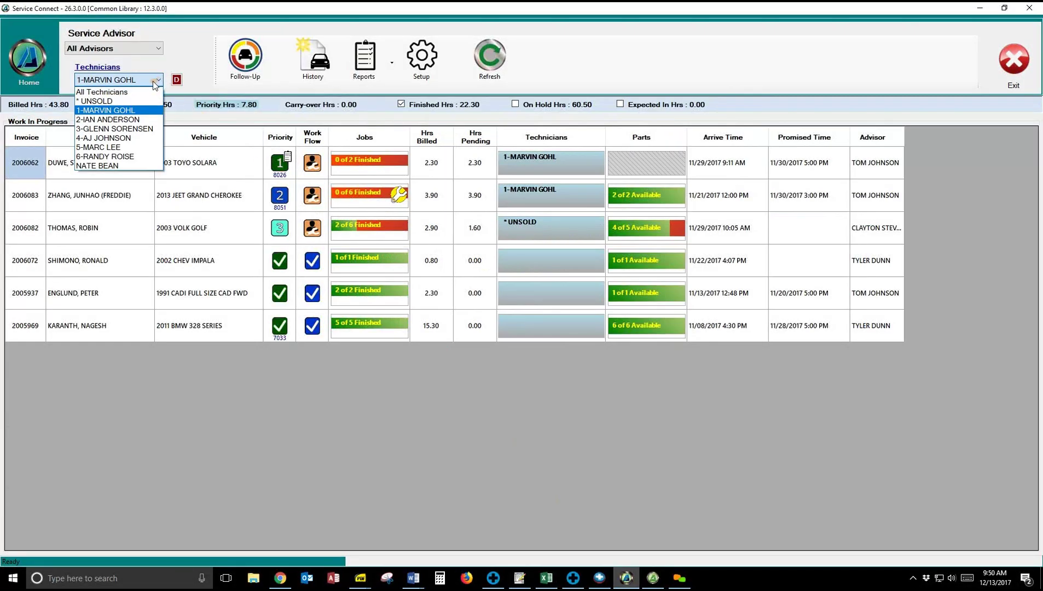
{"action": "left_click", "coordinate": [138, 94]}
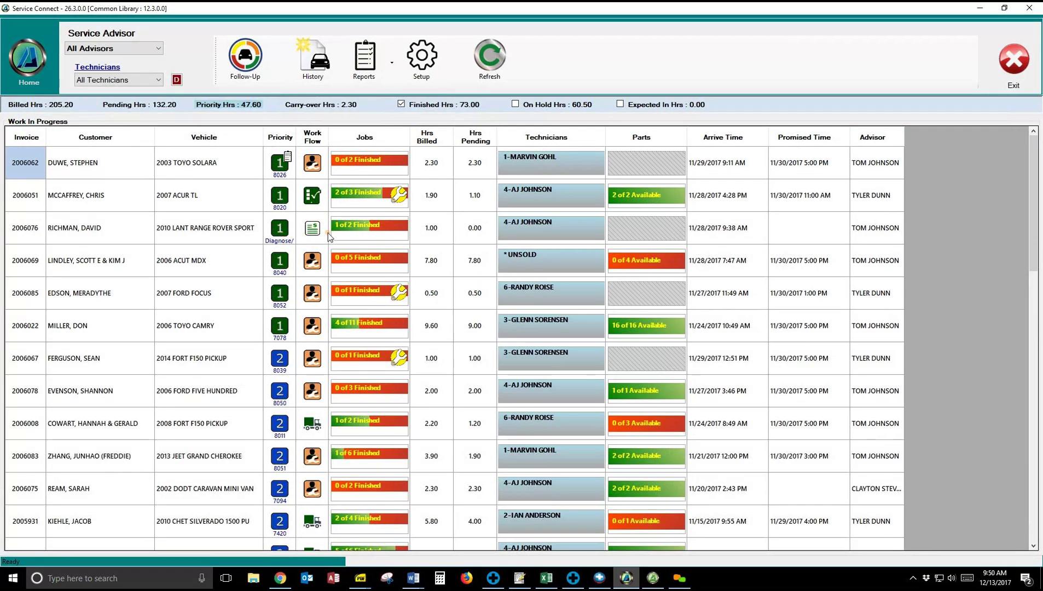
- Change the vehicle priority of the 2010 LANT RANGE ROVER SPORT to Priority 3
{"action": "left_click", "coordinate": [281, 232]}
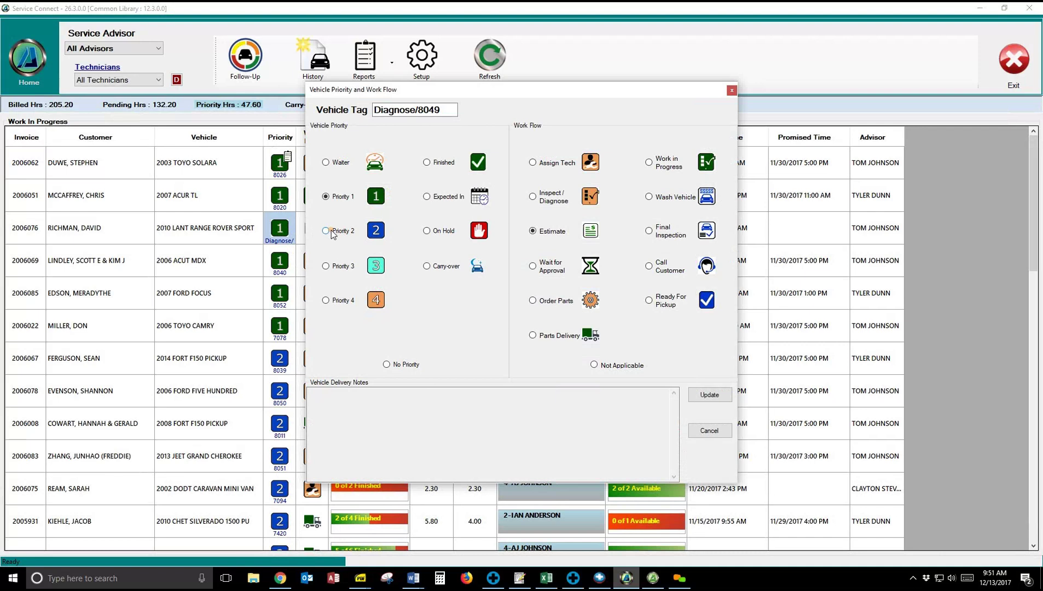
{"action": "left_click", "coordinate": [326, 267]}
{"action": "left_click", "coordinate": [706, 395]}
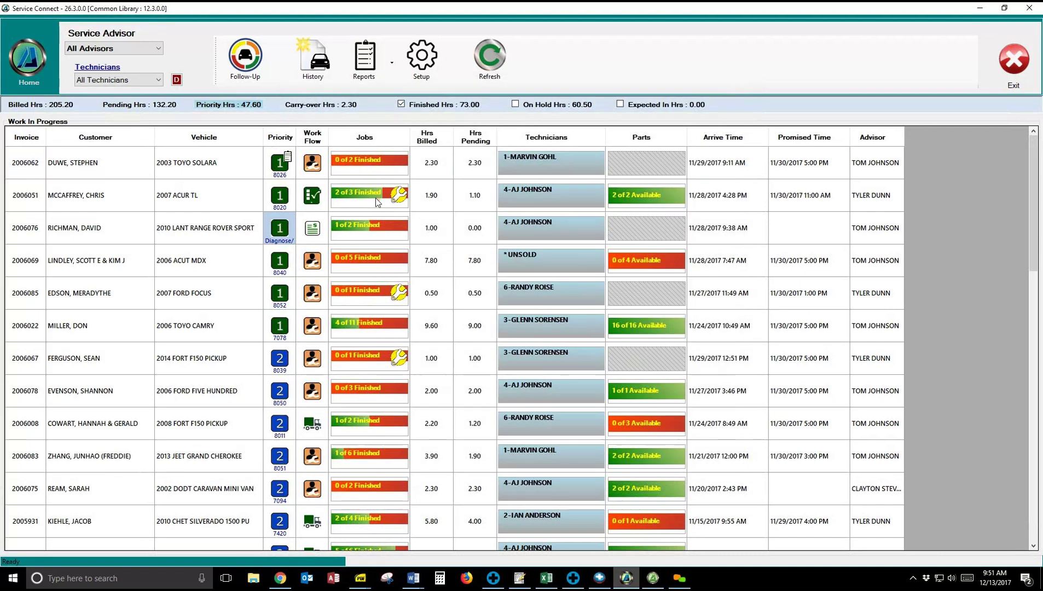
- Filter the list by the 2010 LANT RANGE ROVER SPORT's service advisor and view the priority and work flow options of the 2006 TOYO CAMRY
{"action": "left_click", "coordinate": [162, 49]}
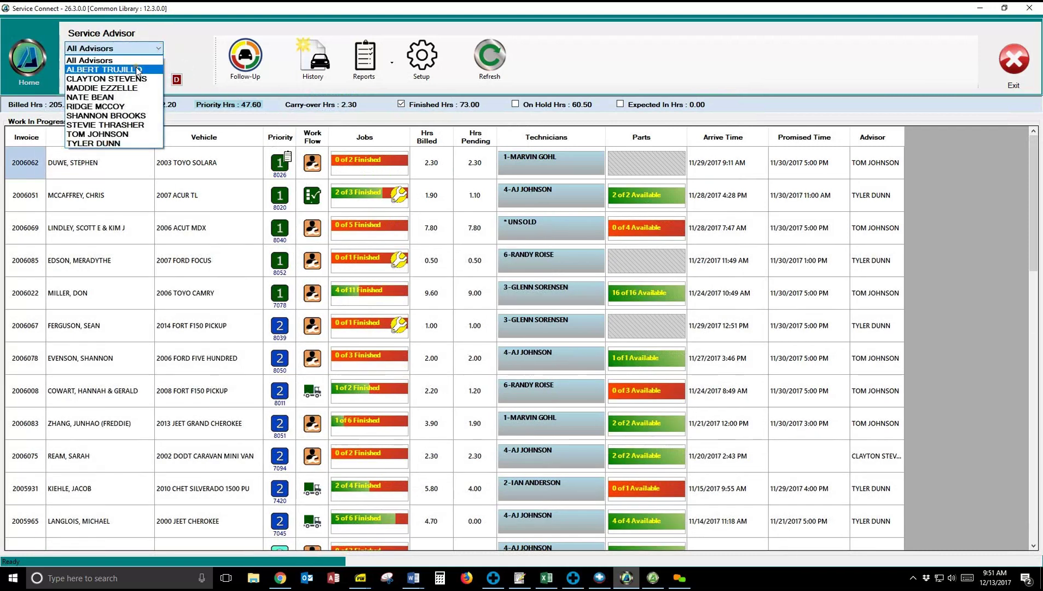
{"action": "left_click", "coordinate": [120, 135]}
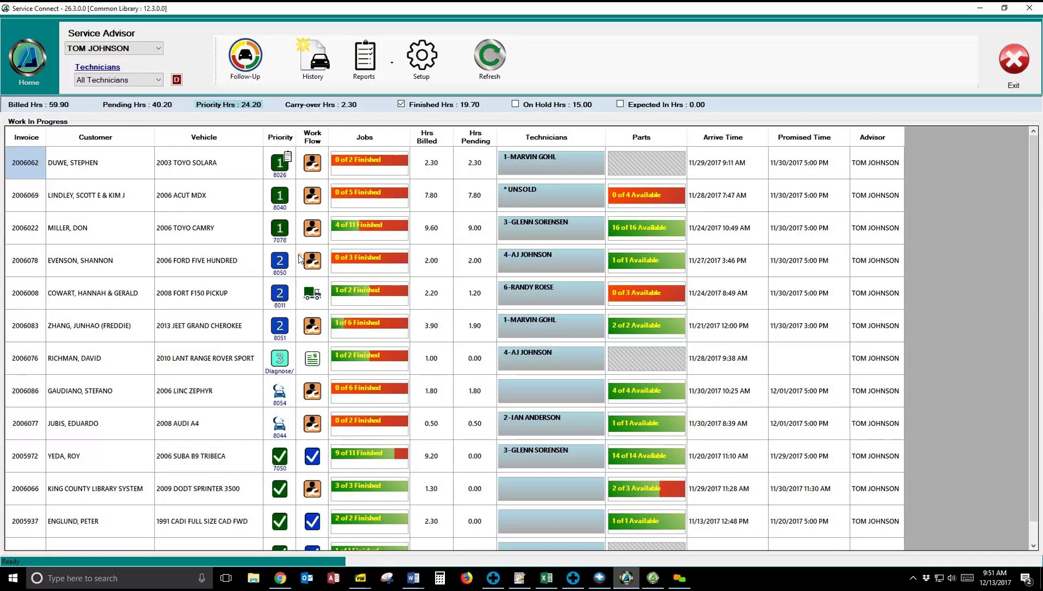
{"action": "left_click", "coordinate": [288, 240]}
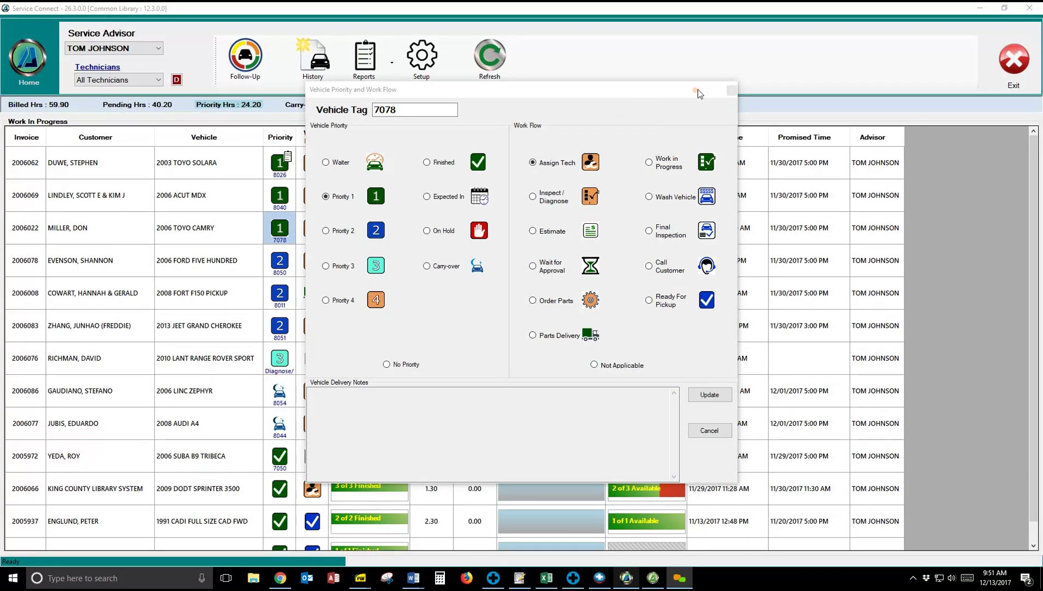
{"action": "left_click", "coordinate": [734, 92]}
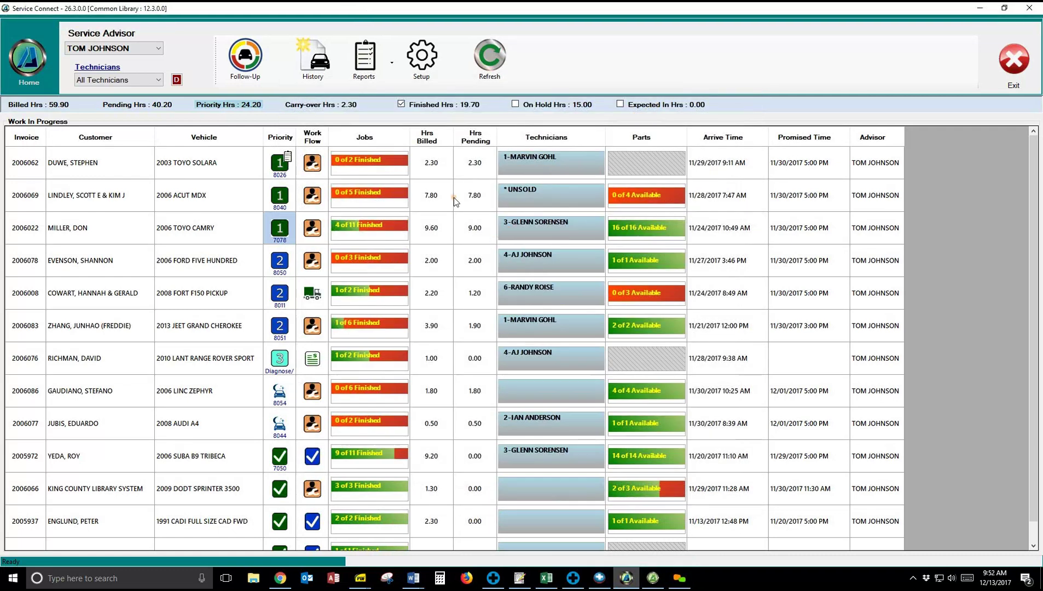
- Reset the service advisor filter to All Advisors and filter the work-in-progress list by technician 1
{"action": "left_click", "coordinate": [158, 52]}
{"action": "scroll", "coordinate": [136, 99], "scroll_direction": "up", "scroll_amount": 3}
{"action": "left_click", "coordinate": [153, 60]}
{"action": "left_click", "coordinate": [158, 80]}
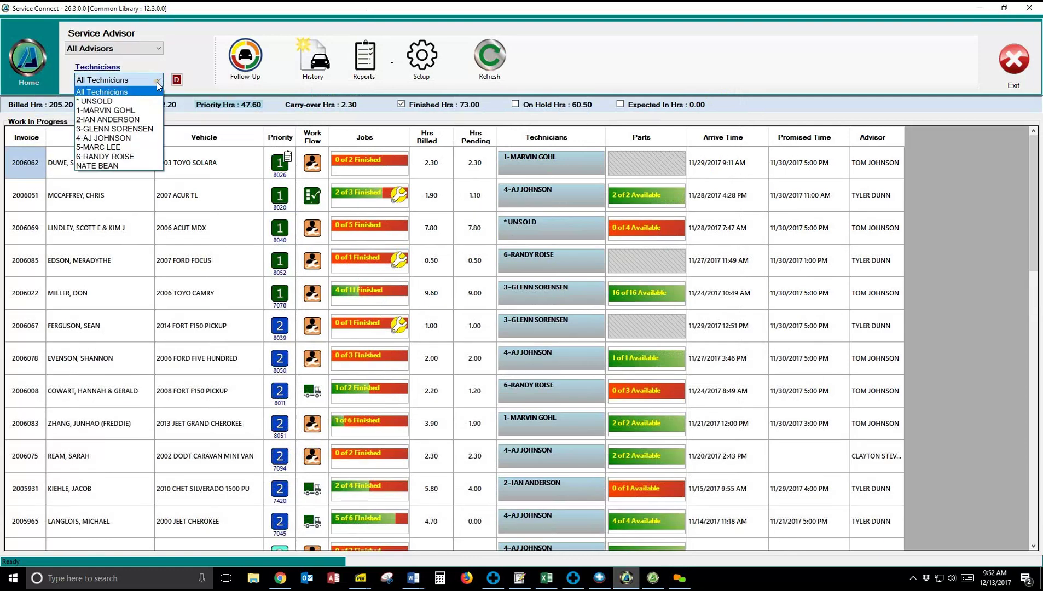
{"action": "left_click", "coordinate": [137, 103]}
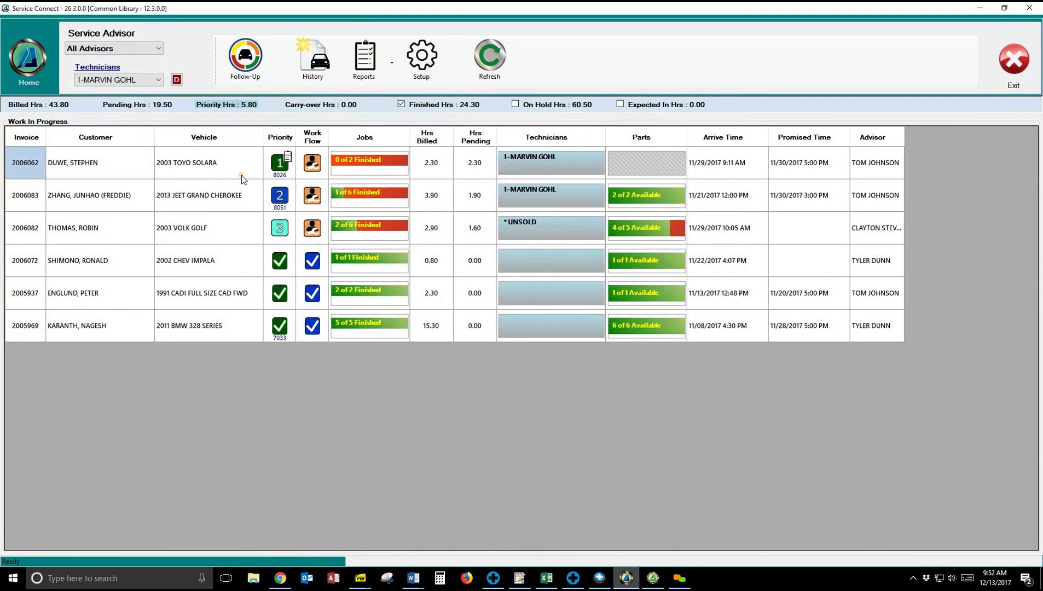